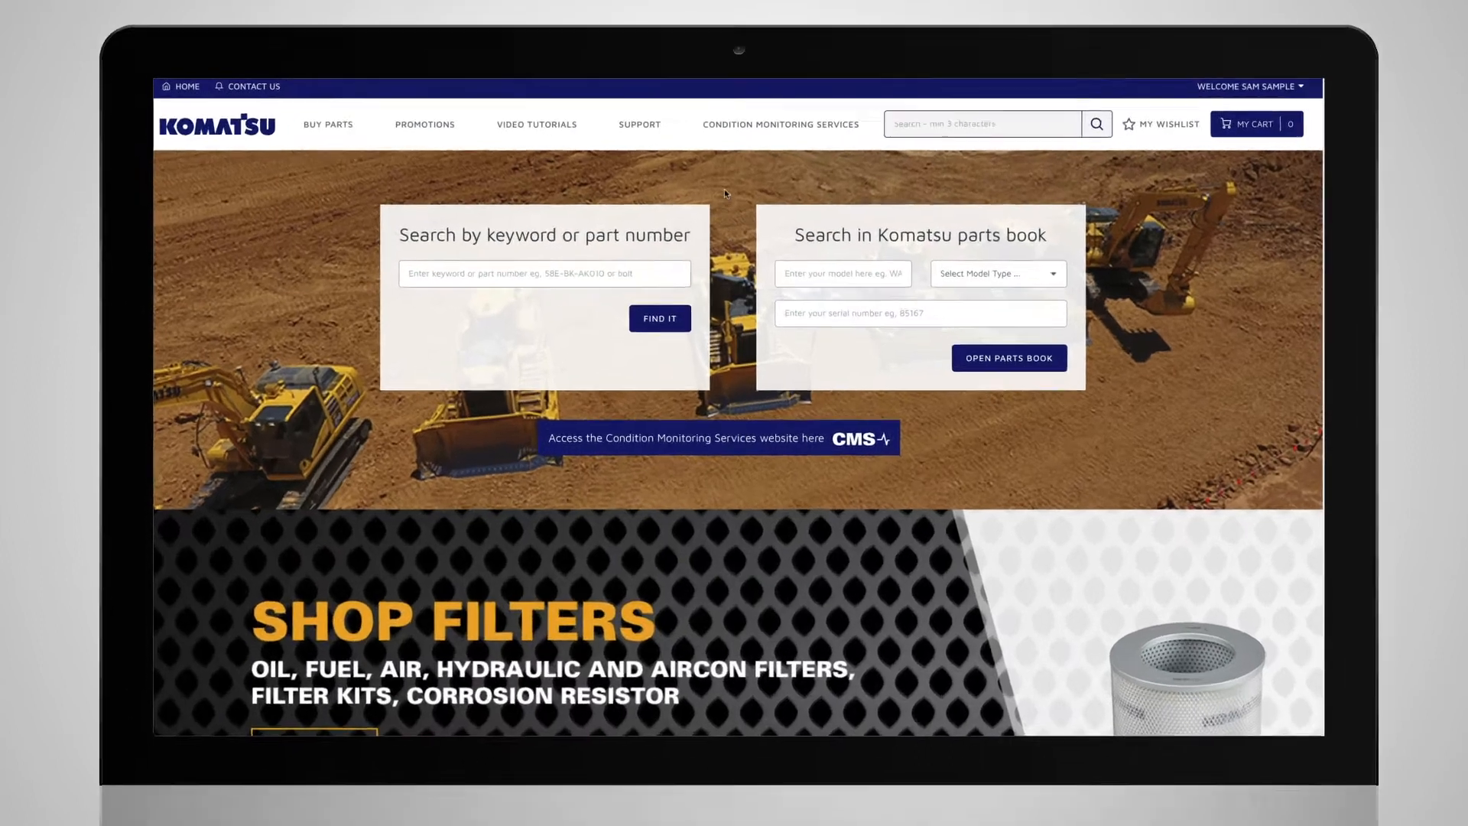
Open the Condition Monitoring Services sample registration form and choose Earthmoving Company as the customer.
{"action": "mouse_move", "coordinate": [734, 135]}
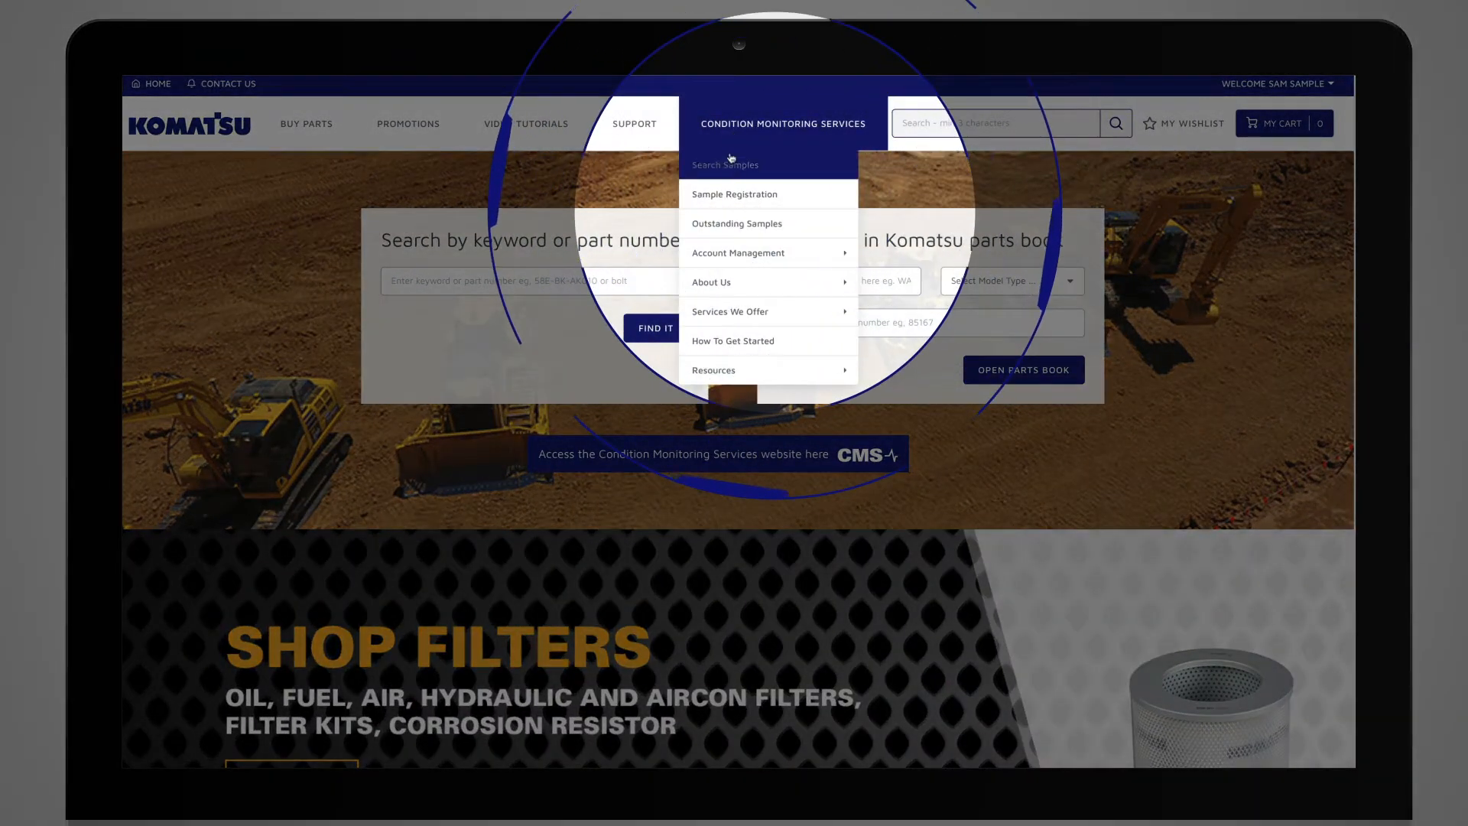
{"action": "left_click", "coordinate": [729, 197]}
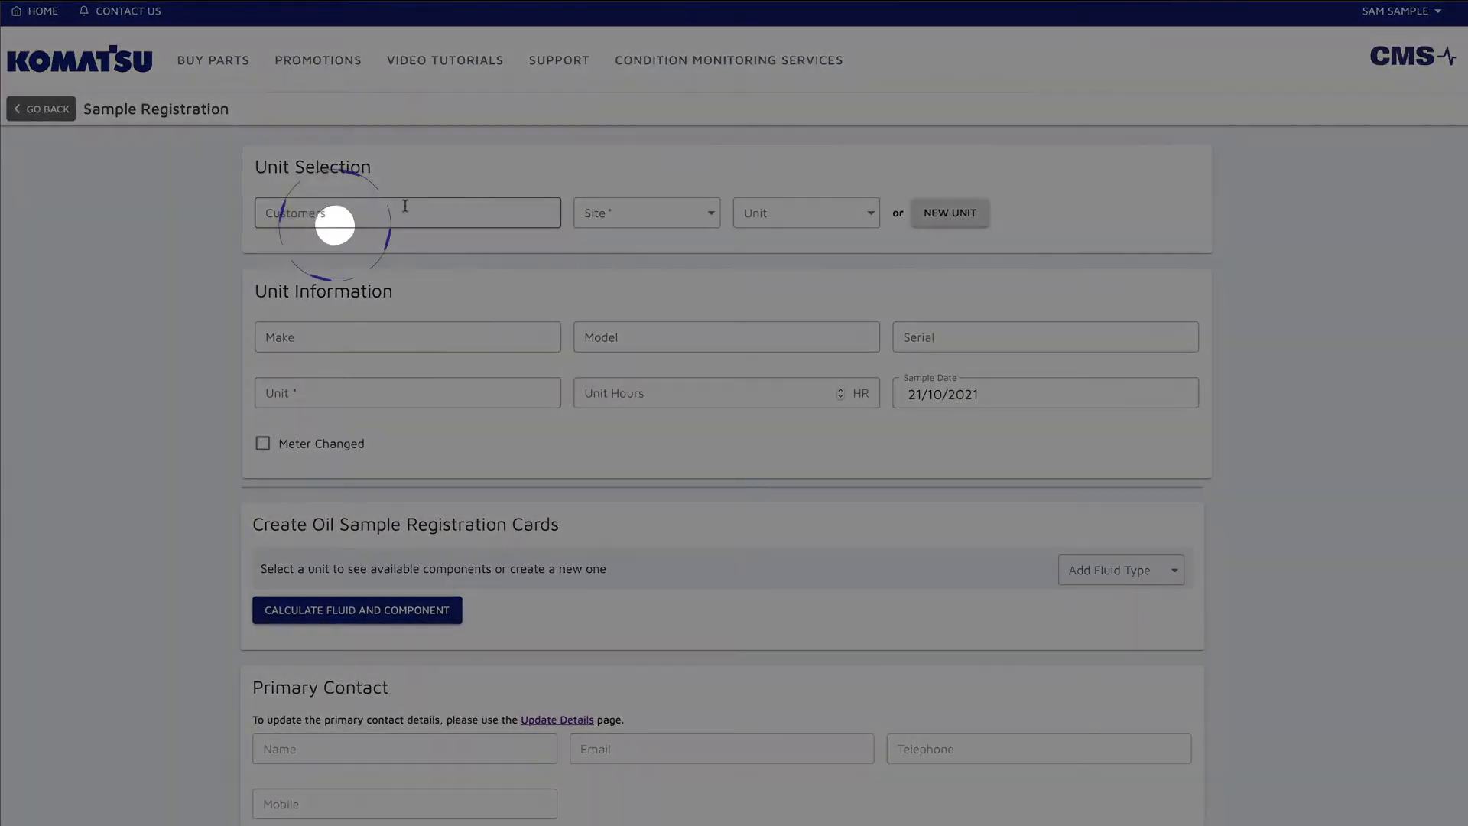
{"action": "left_click", "coordinate": [402, 211]}
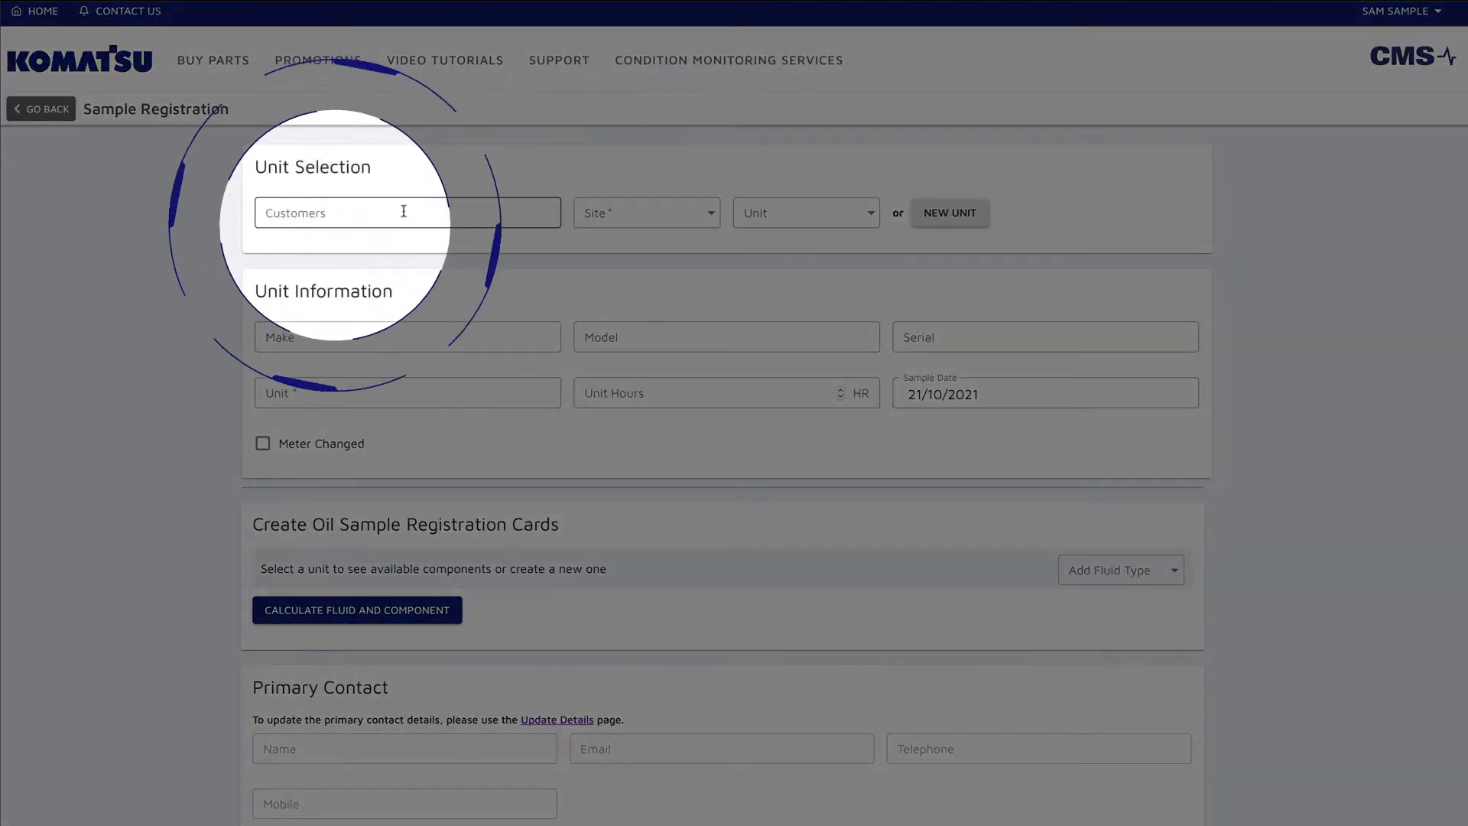
{"action": "left_click", "coordinate": [345, 258]}
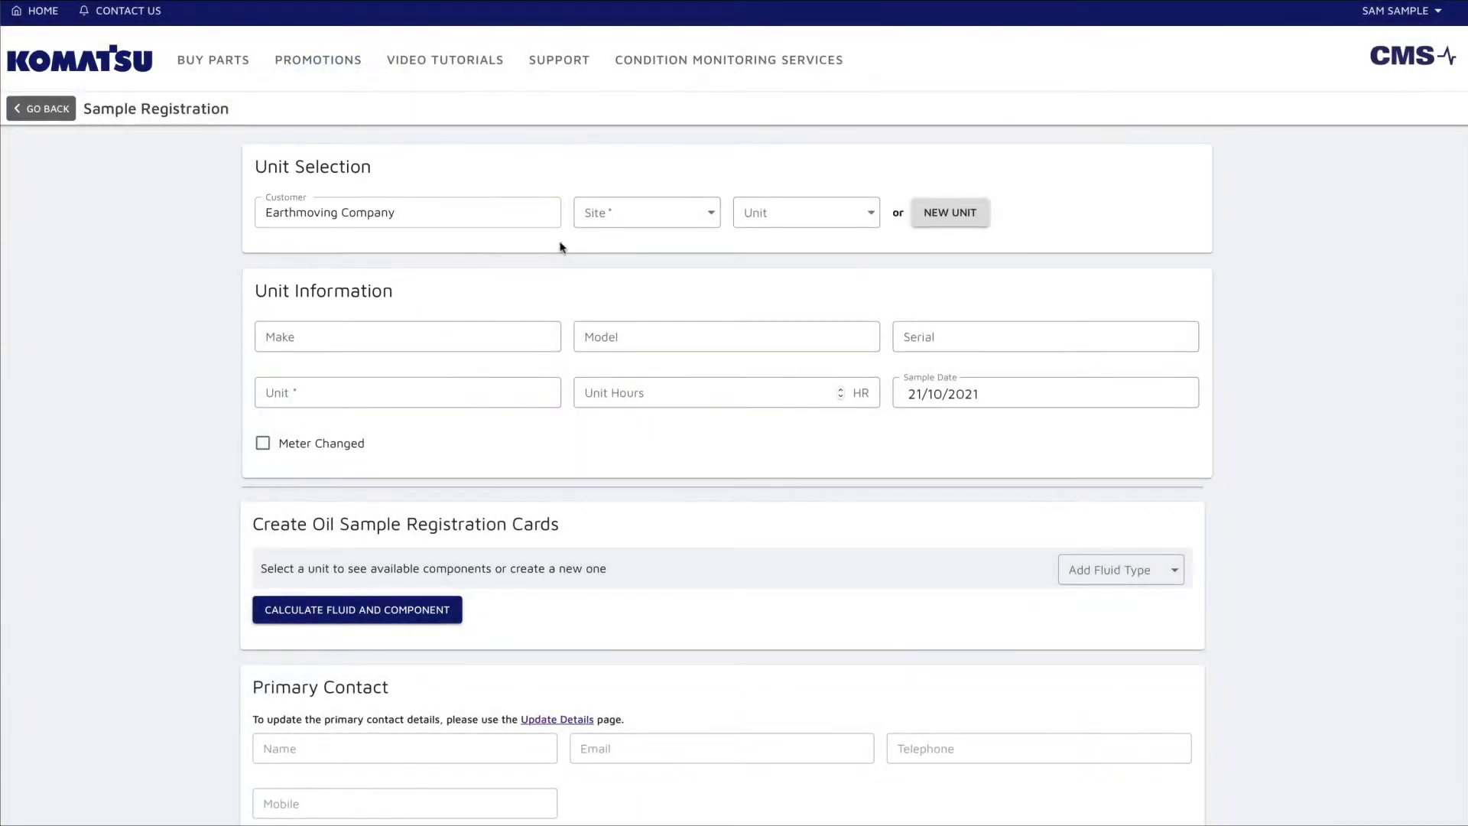
Select Sydney as the site and DT007 as the unit for the sample registration.
{"action": "left_click", "coordinate": [600, 212]}
{"action": "left_click", "coordinate": [601, 246]}
{"action": "left_click", "coordinate": [750, 223]}
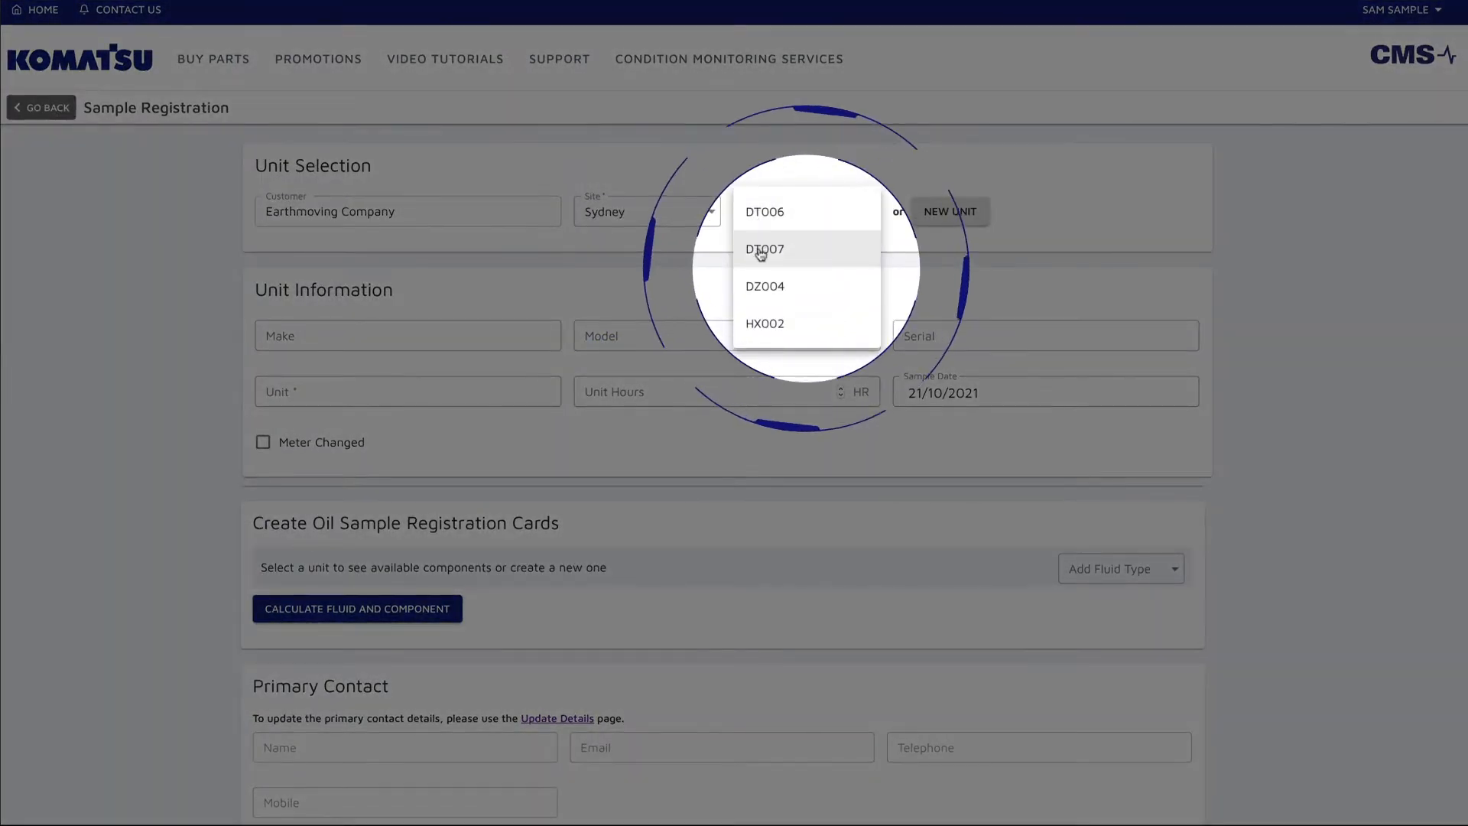
{"action": "left_click", "coordinate": [761, 252]}
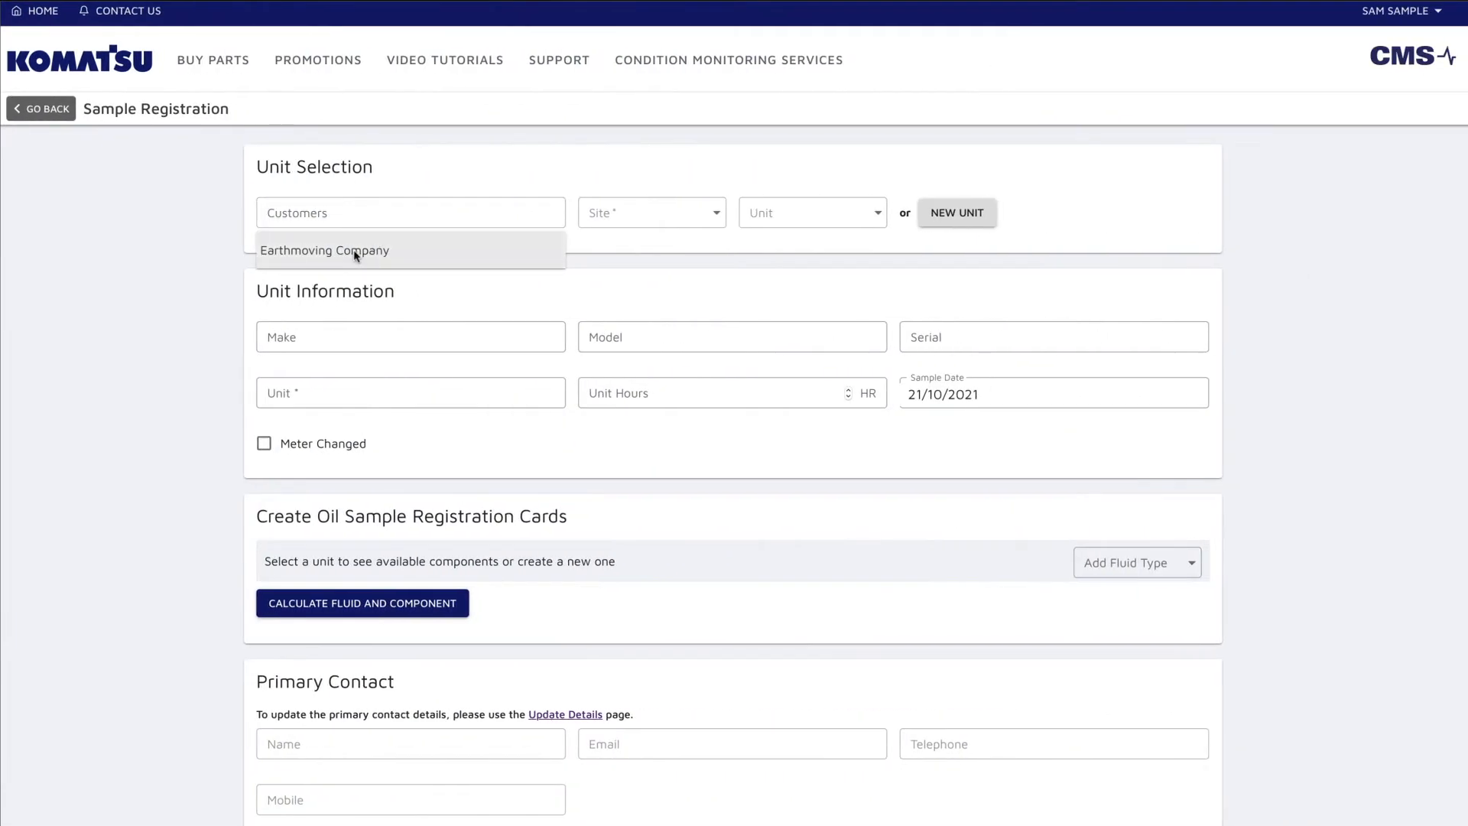
Start a new unit for Earthmoving Company at the Sydney site with make Komatsu and model PC55MR-5.
{"action": "left_click", "coordinate": [354, 249]}
{"action": "left_click", "coordinate": [416, 217]}
{"action": "left_click", "coordinate": [418, 241]}
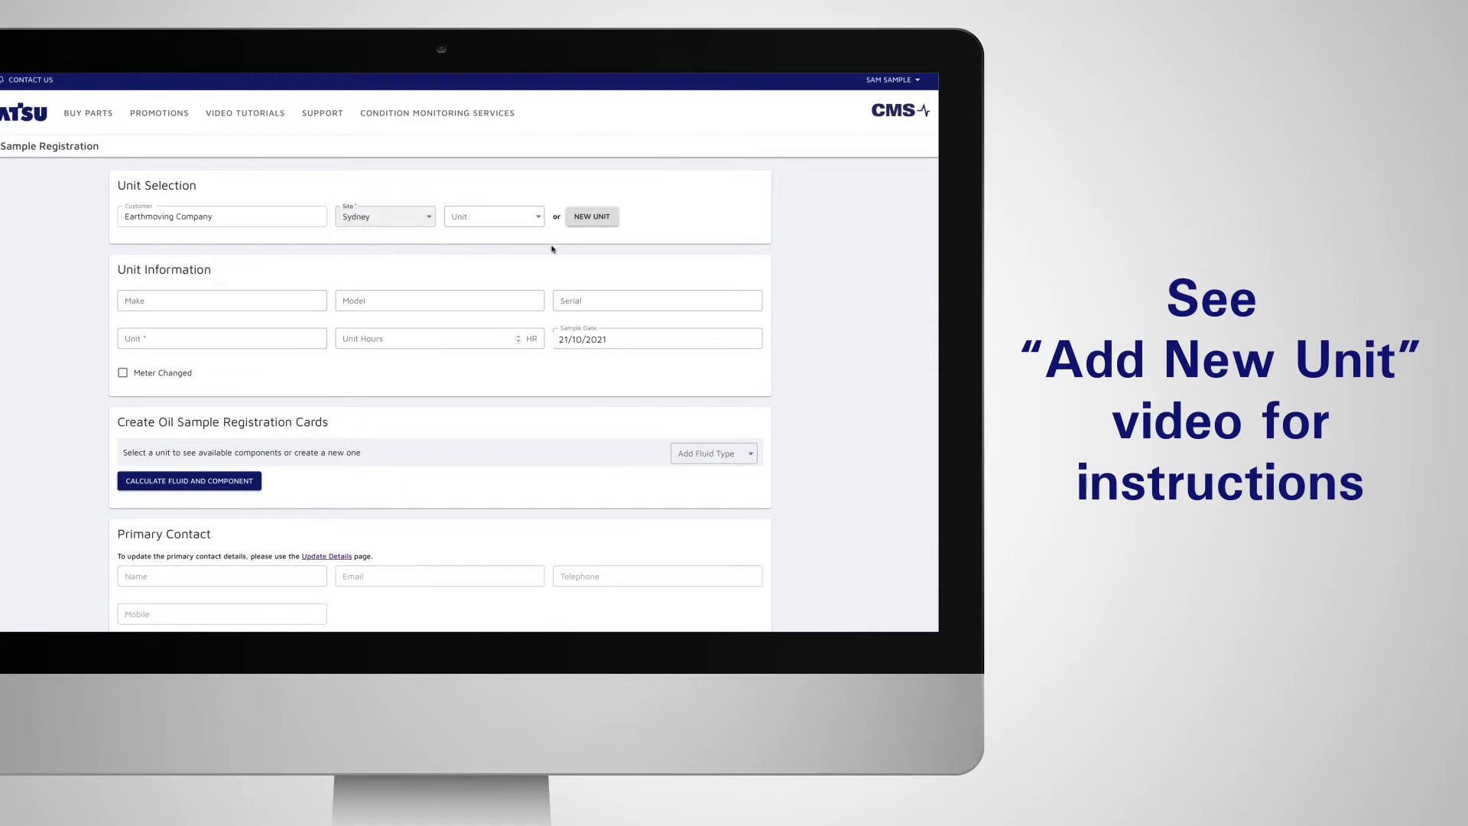
{"action": "left_click", "coordinate": [588, 221]}
{"action": "left_click", "coordinate": [258, 299]}
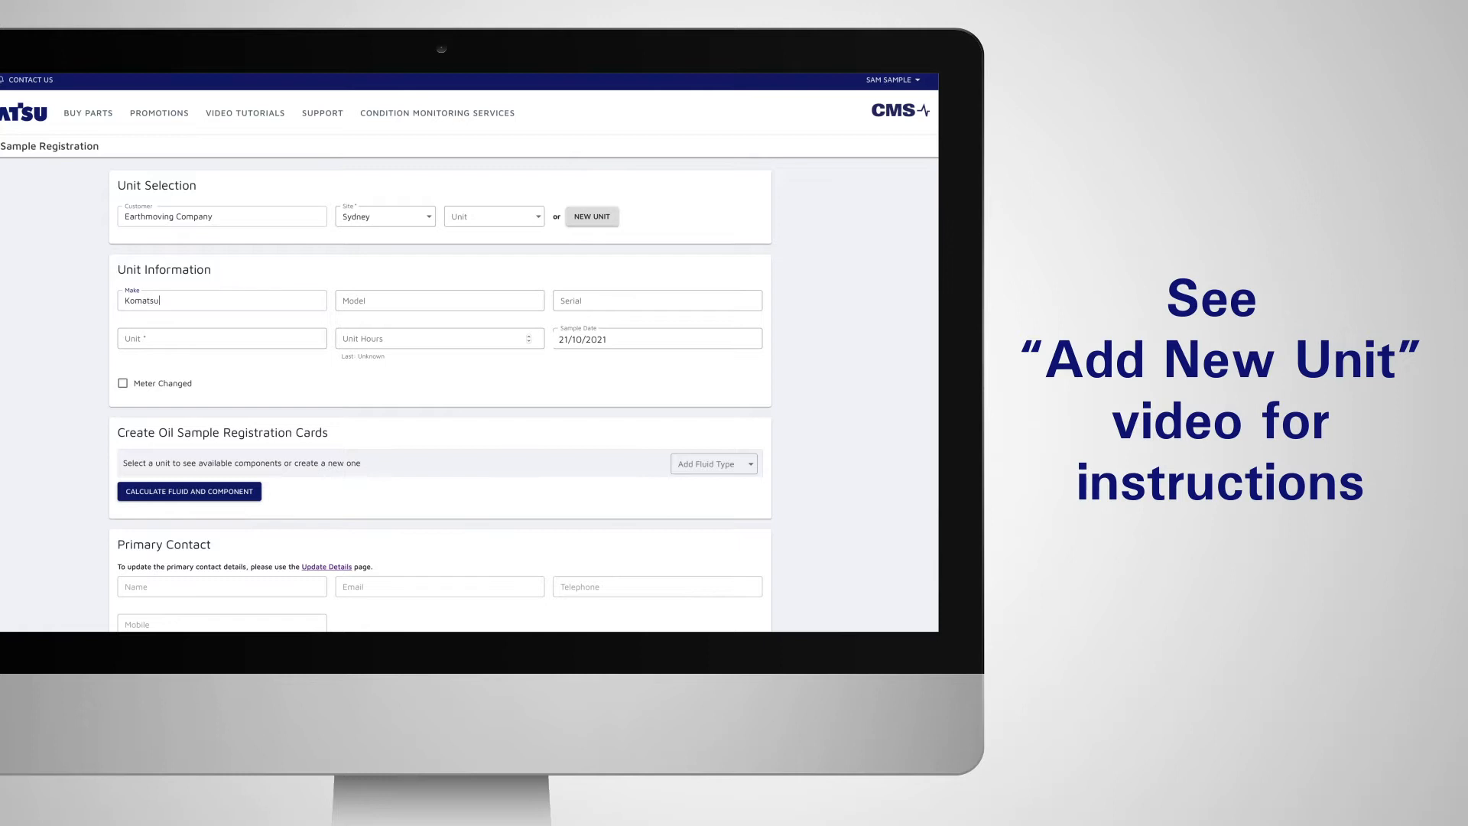
{"action": "type", "text": "PC55MR-5"}
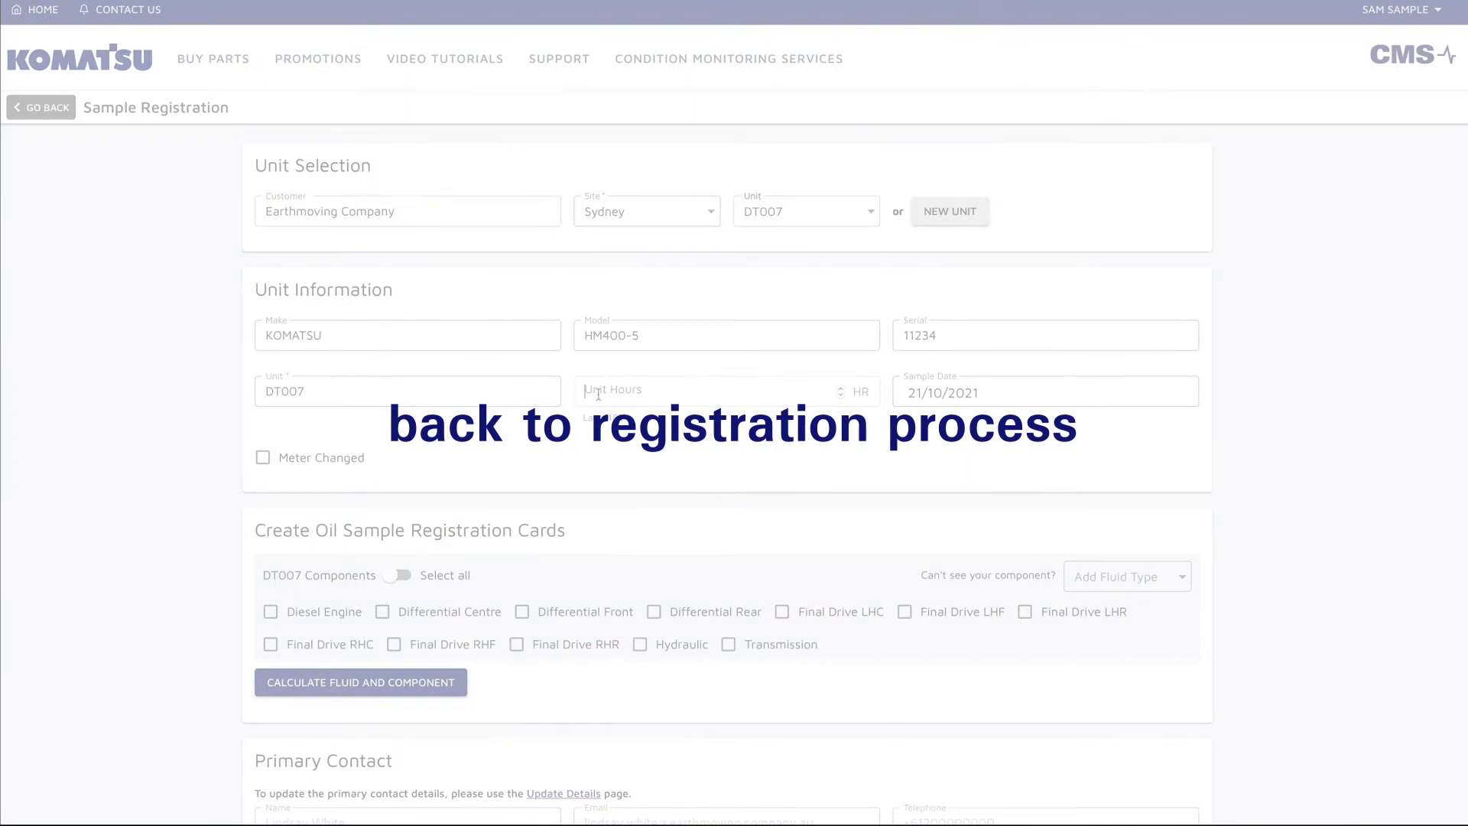
Set the unit hours of DT007 to 585 and select all its components for oil sample registration cards.
{"action": "left_click", "coordinate": [598, 392]}
{"action": "type", "text": "58"}
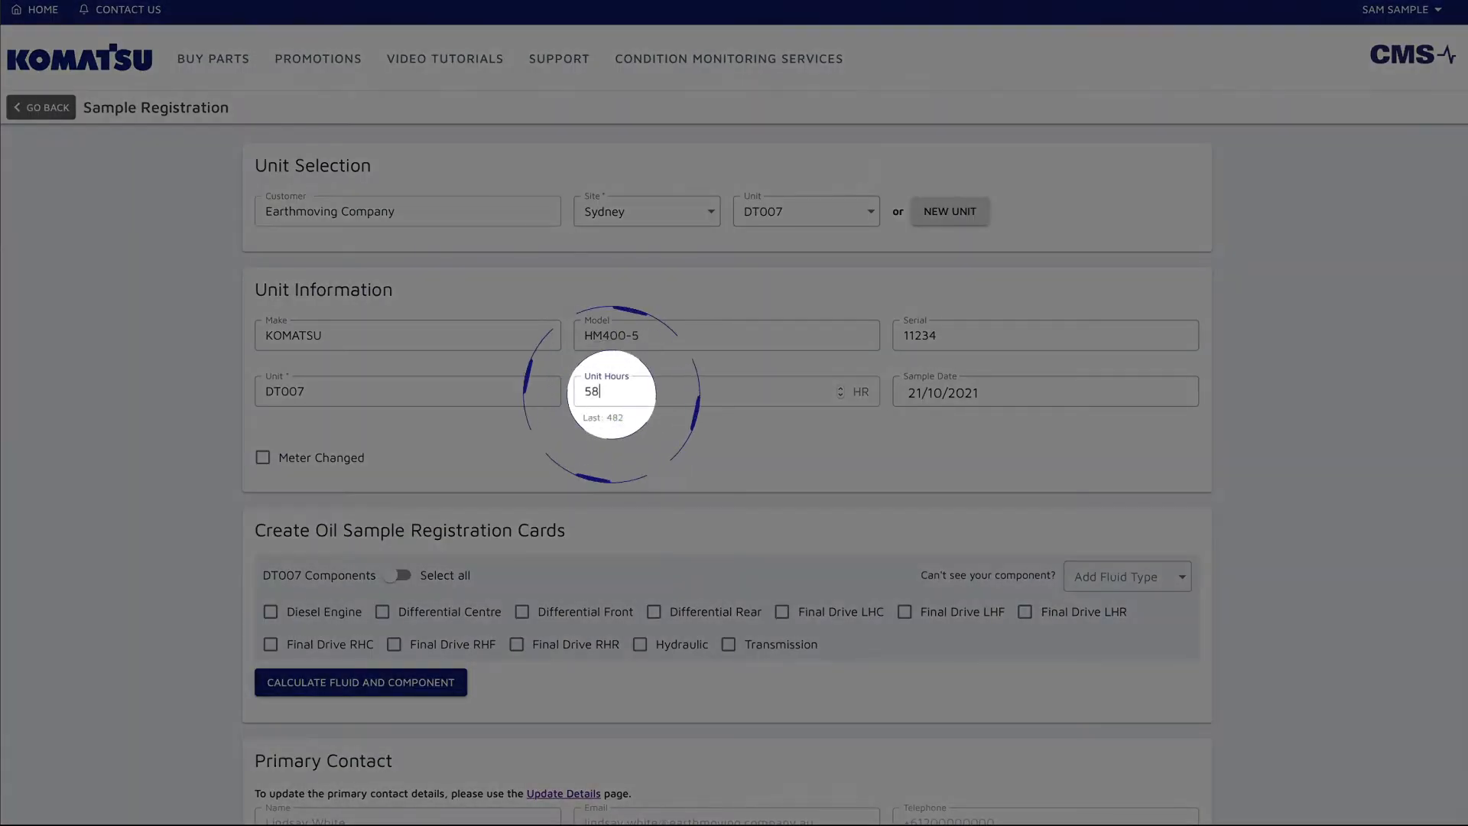
{"action": "type", "text": "5"}
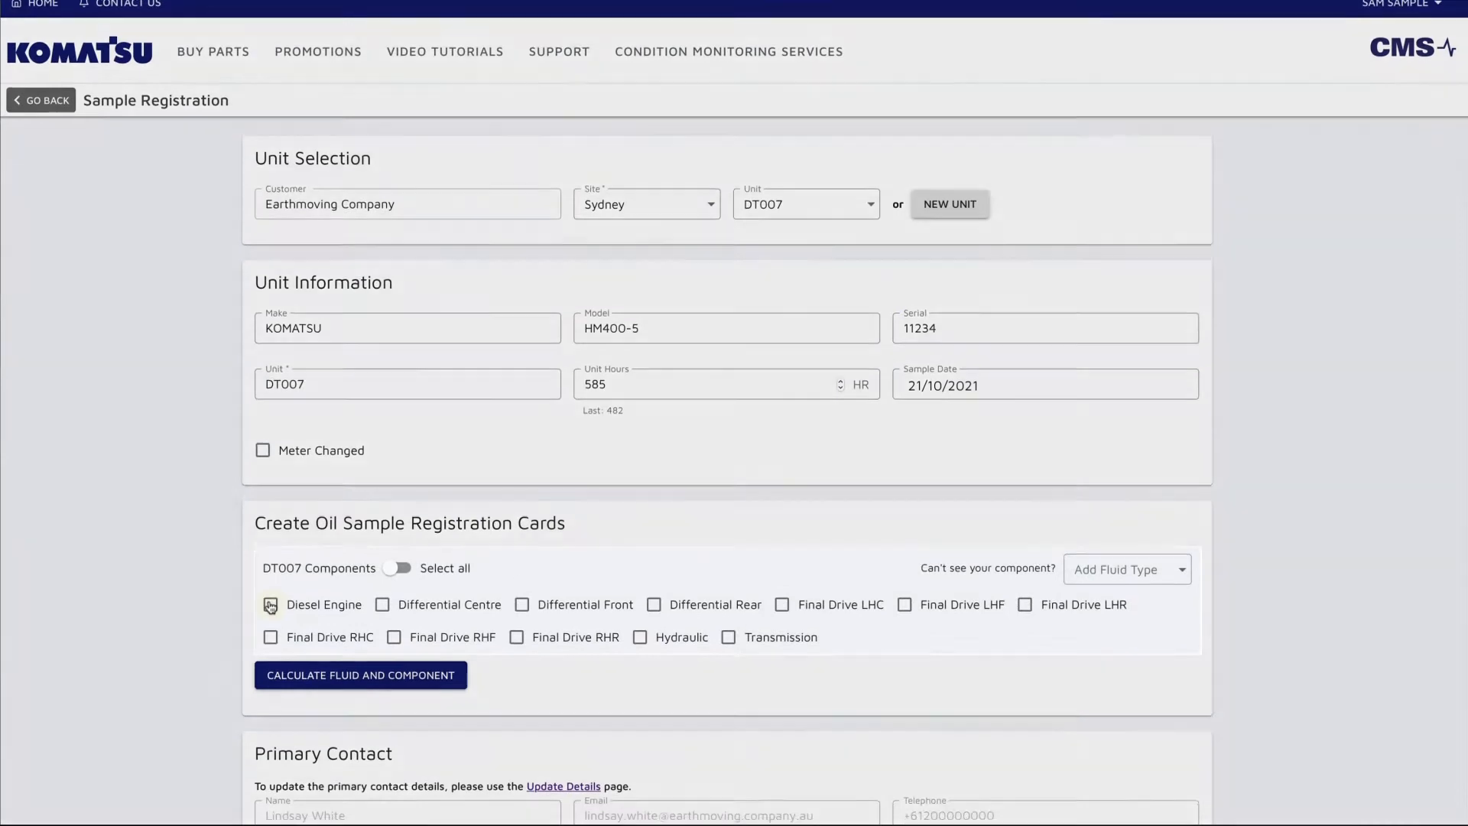
{"action": "left_click", "coordinate": [271, 605]}
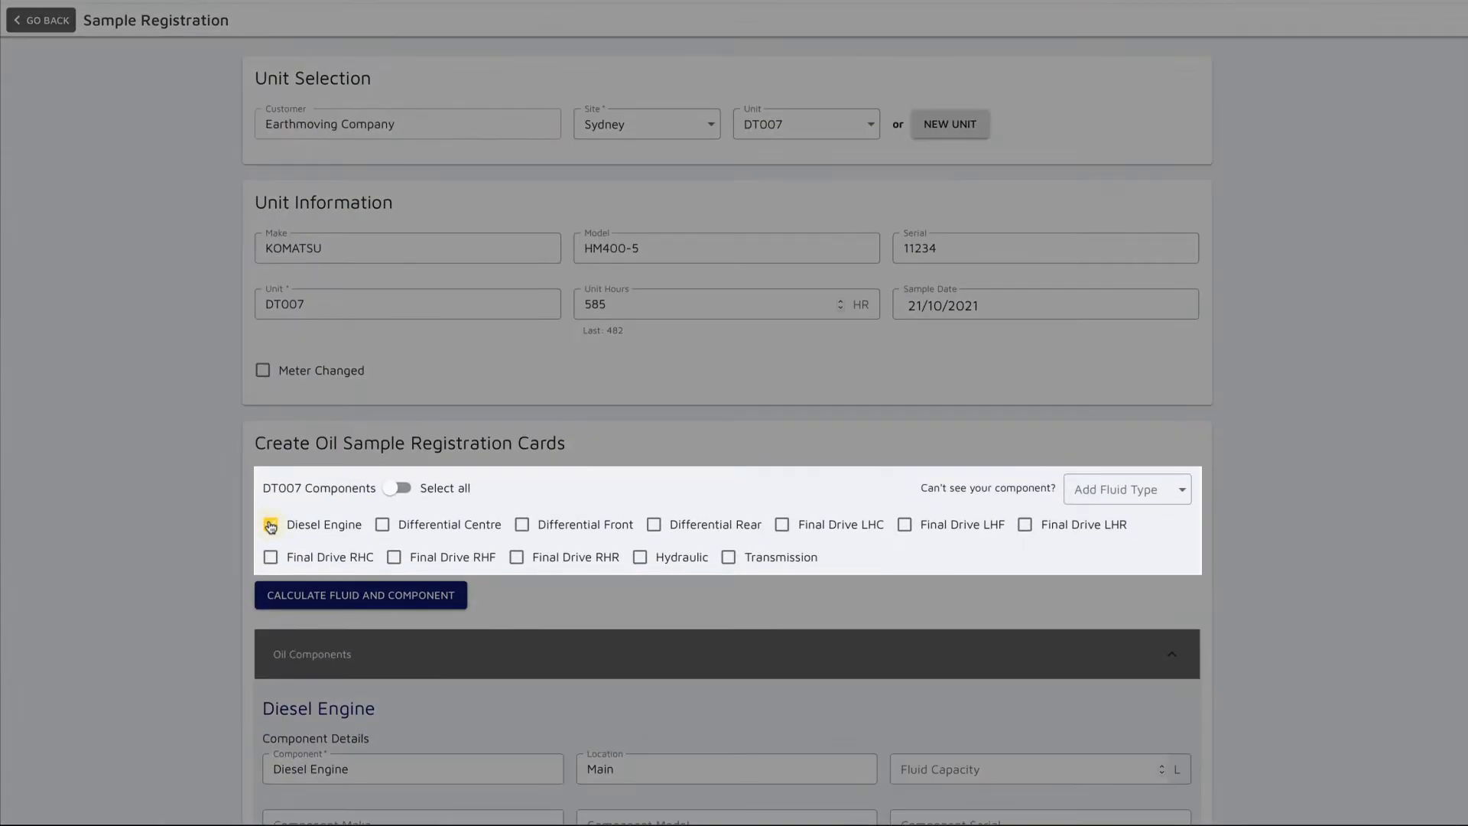
{"action": "left_click", "coordinate": [405, 490]}
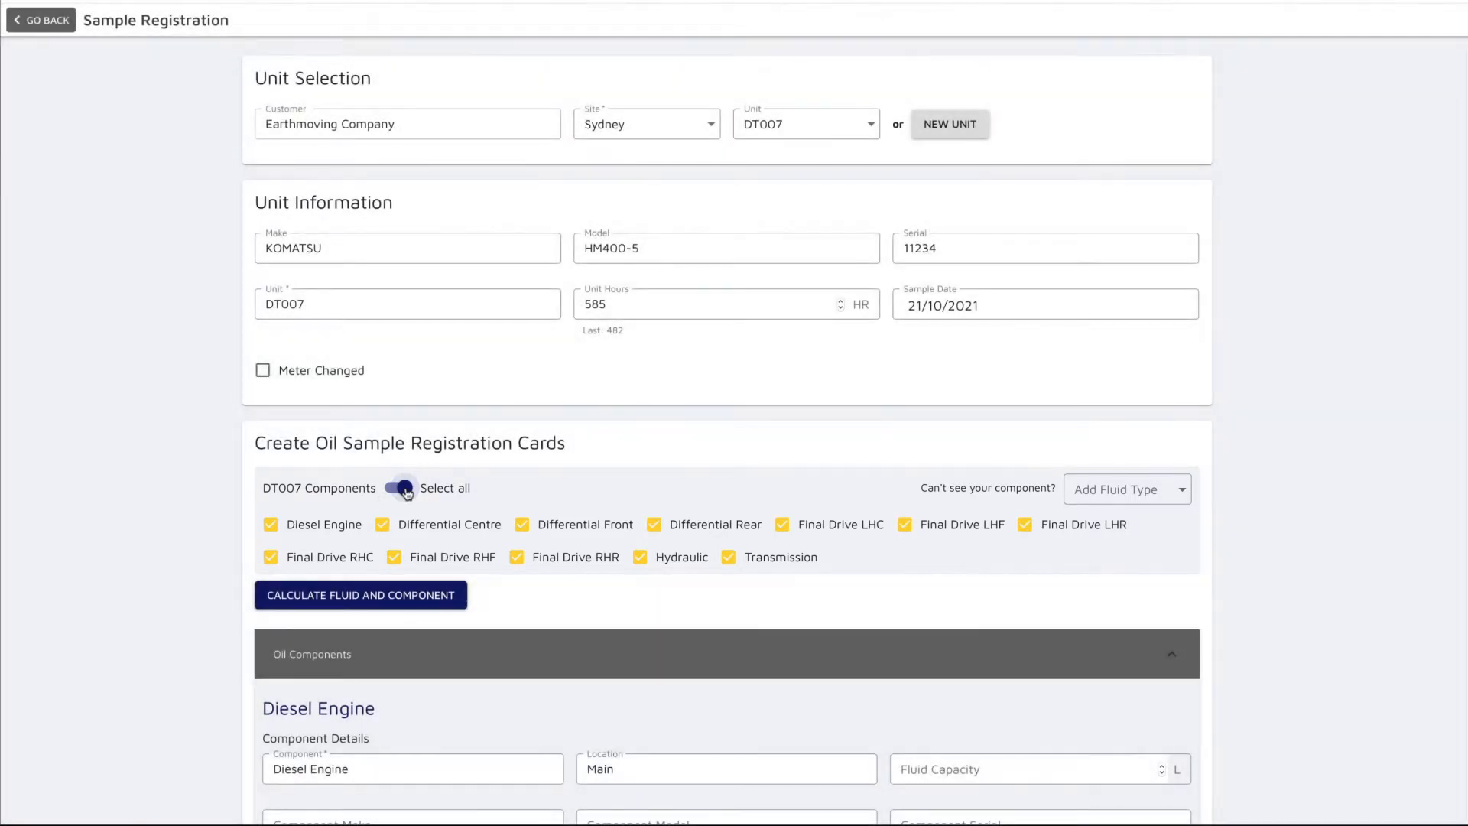
Add the Grease fluid type to the registration cards and calculate the fluid and component.
{"action": "left_click", "coordinate": [1155, 490]}
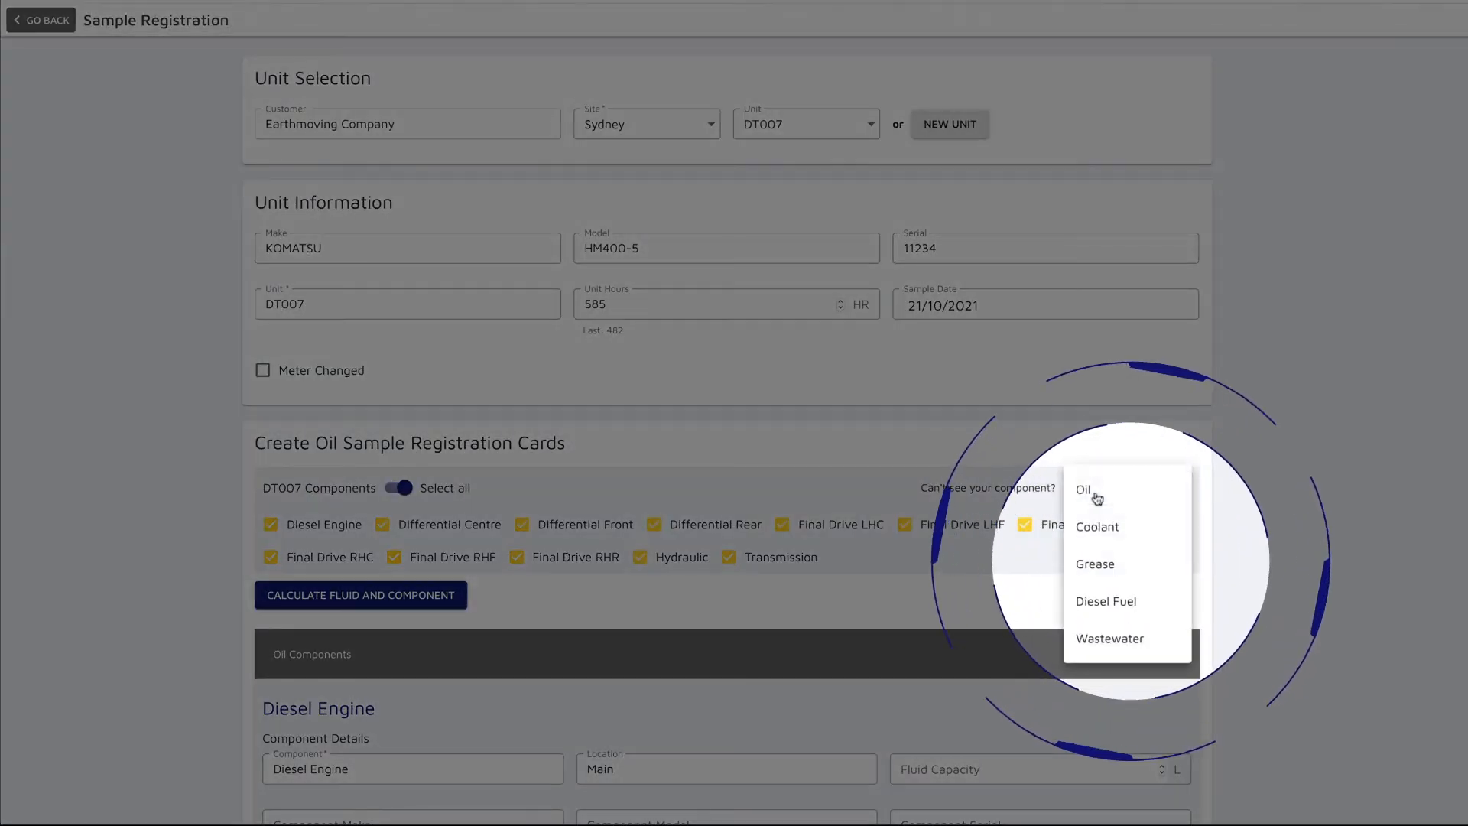
{"action": "left_click", "coordinate": [1099, 570]}
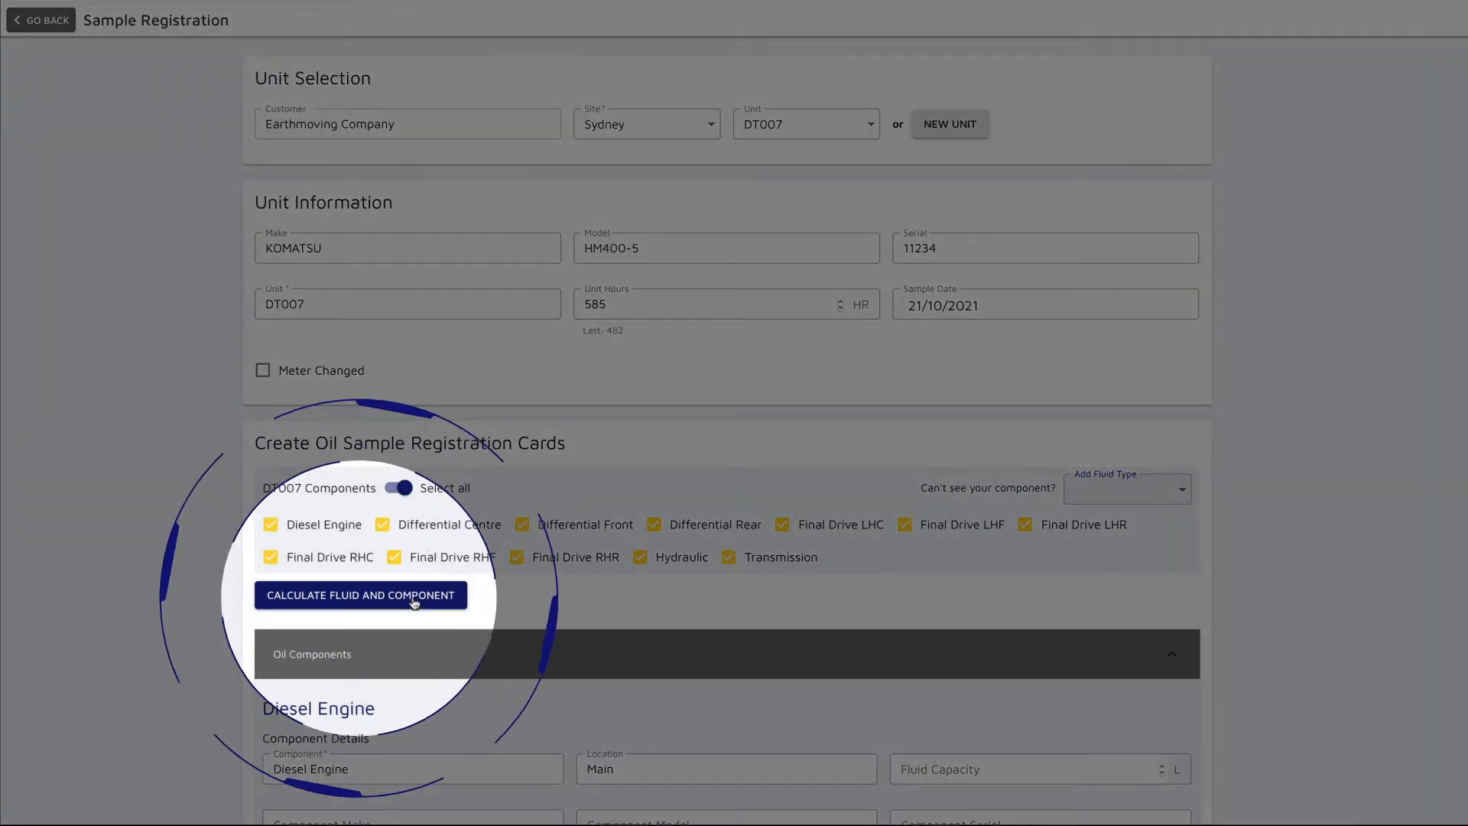
{"action": "left_click", "coordinate": [414, 603]}
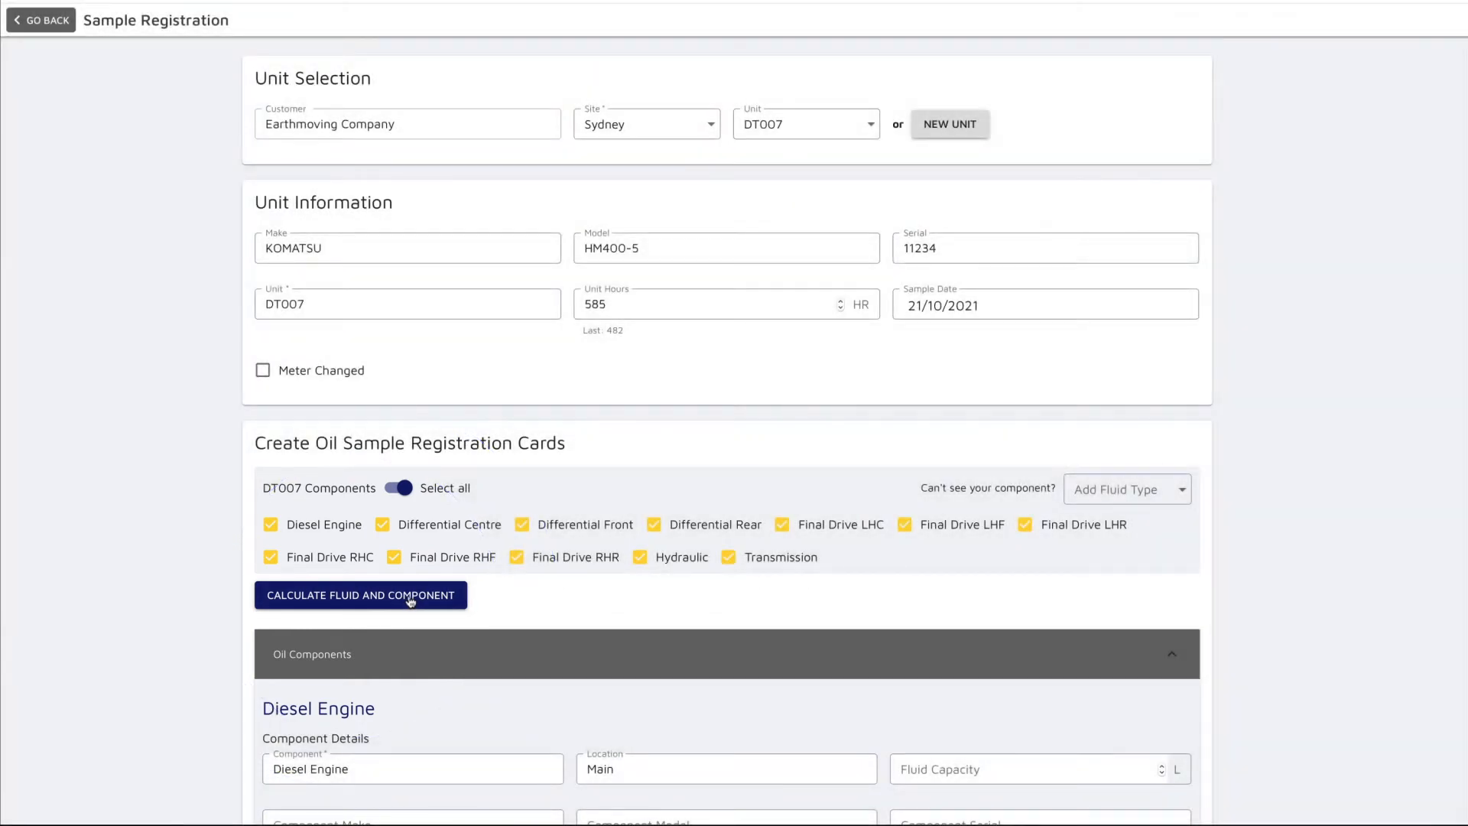
Fill in the Diesel Engine details with fluid capacity 50 L, component make Komatsu and component model SAA6D140E-7.
{"action": "scroll", "coordinate": [544, 597], "scroll_direction": "down", "scroll_amount": 8}
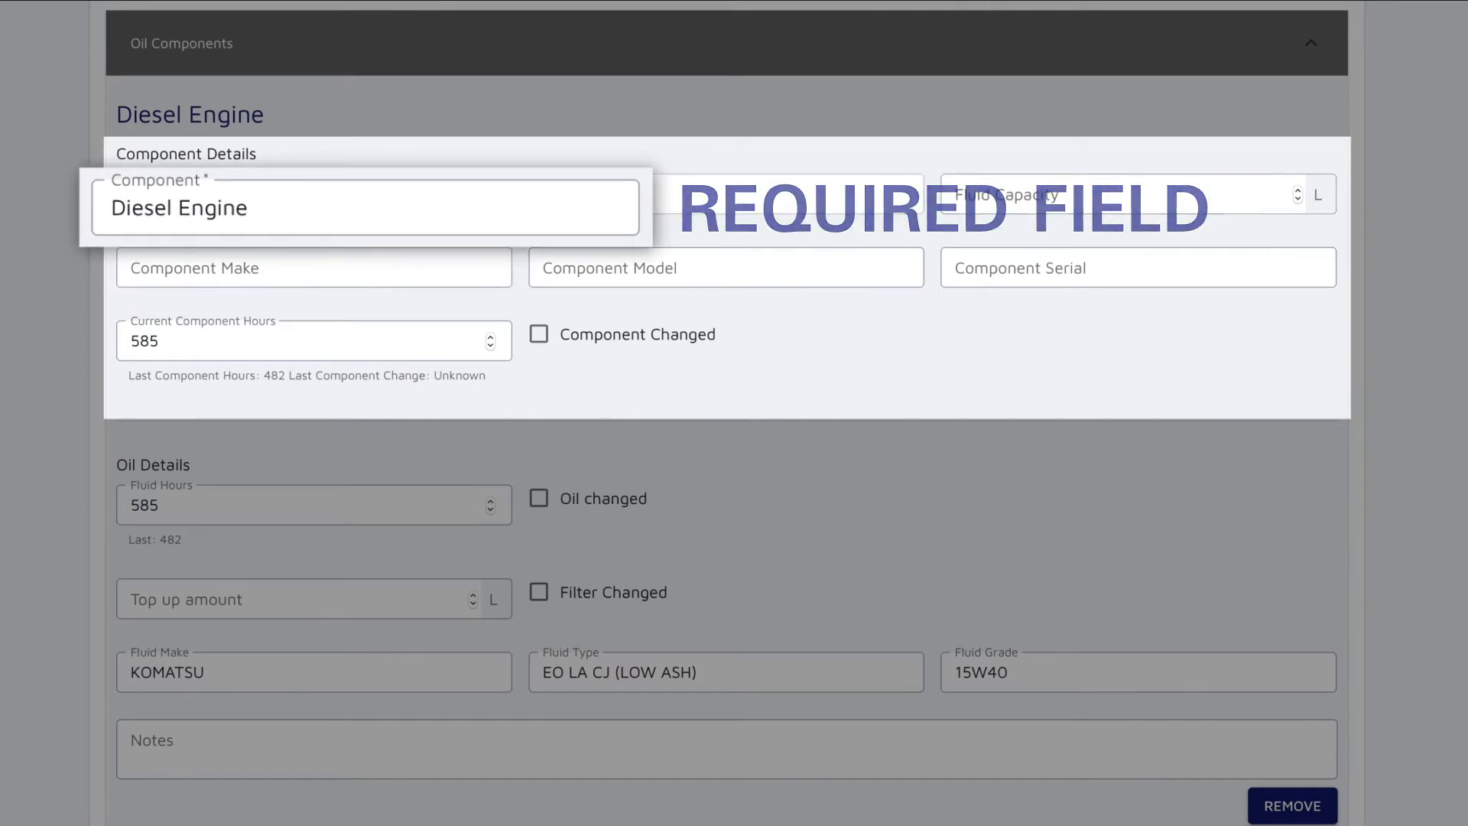
{"action": "left_click", "coordinate": [1009, 197]}
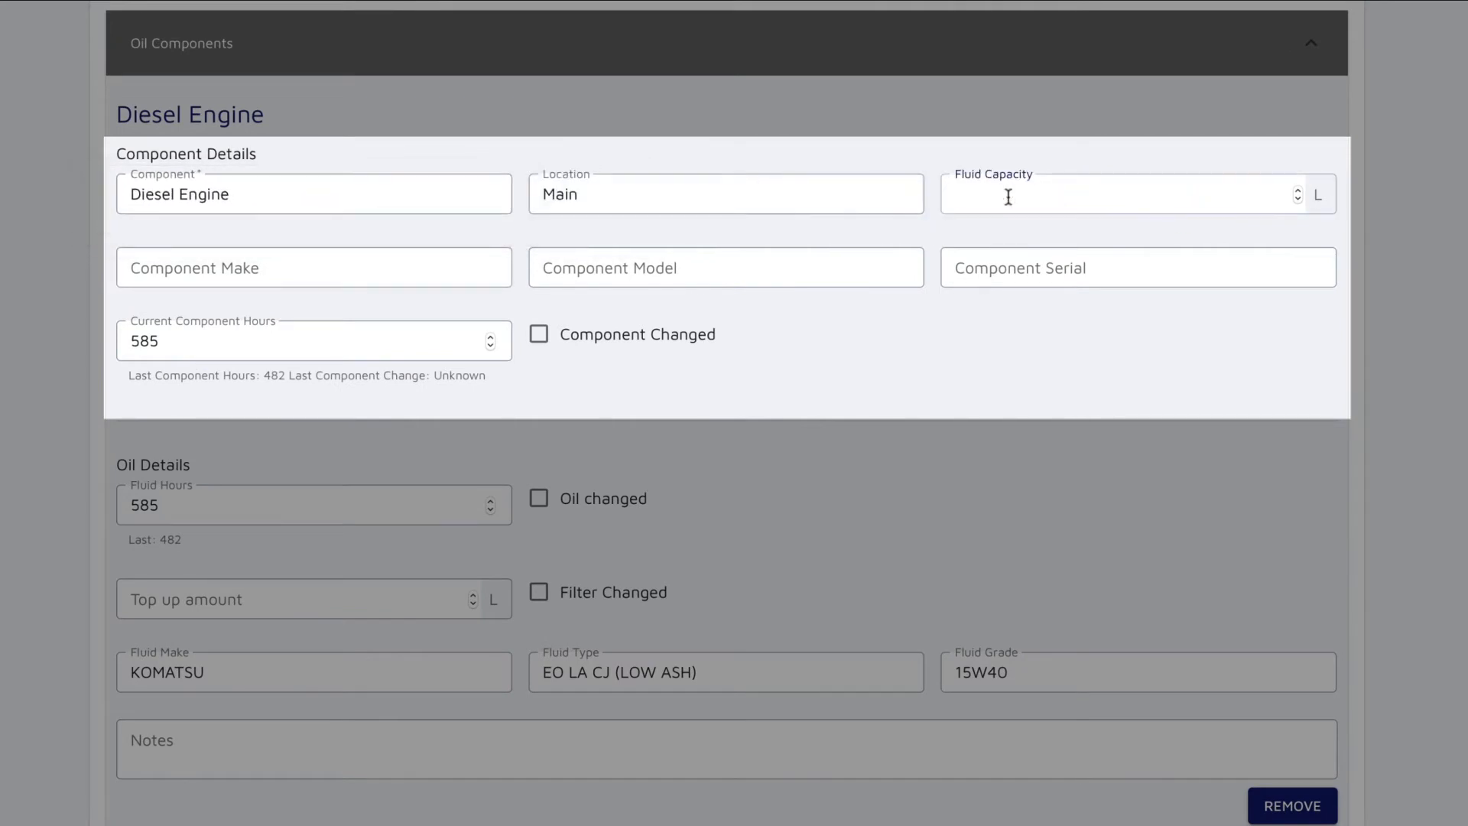
{"action": "left_click", "coordinate": [335, 260]}
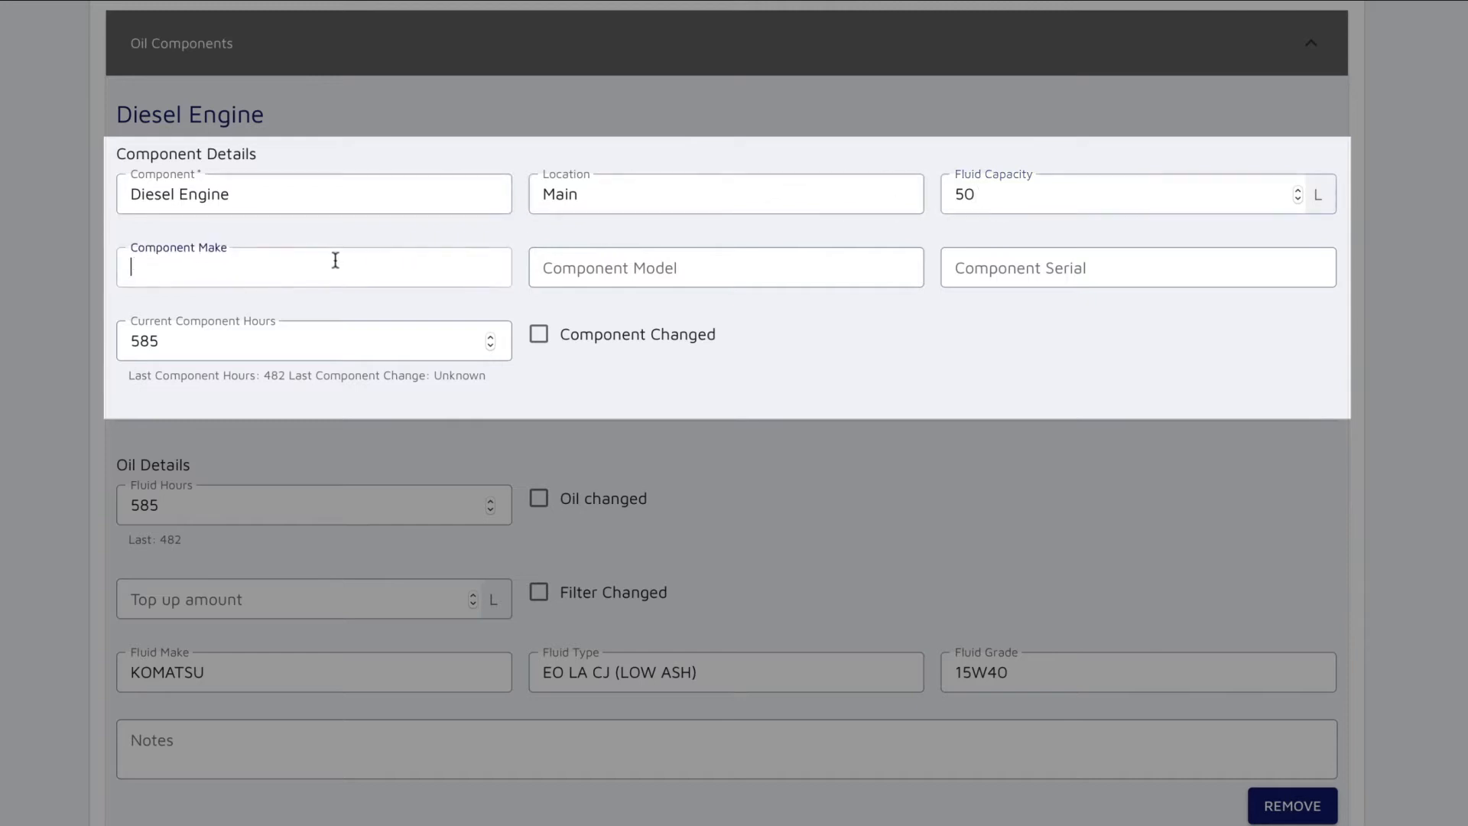
{"action": "type", "text": "Komatsu"}
{"action": "key", "text": "Tab"}
{"action": "type", "text": "SAA6D140E-7"}
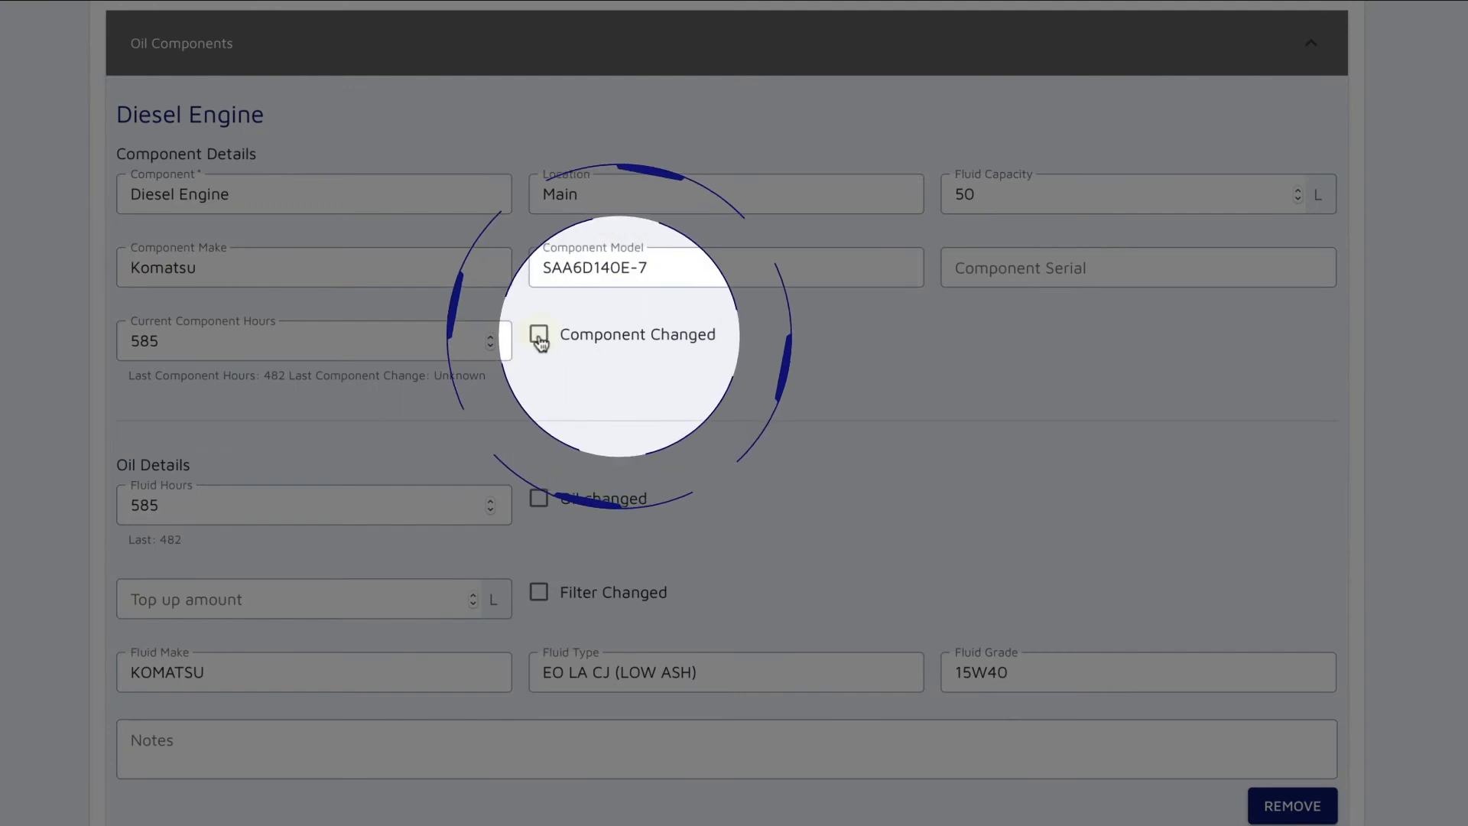
Mark the Diesel Engine component as changed at 509 unit hours on 01/10/2020, and clear that component change again.
{"action": "left_click", "coordinate": [580, 341]}
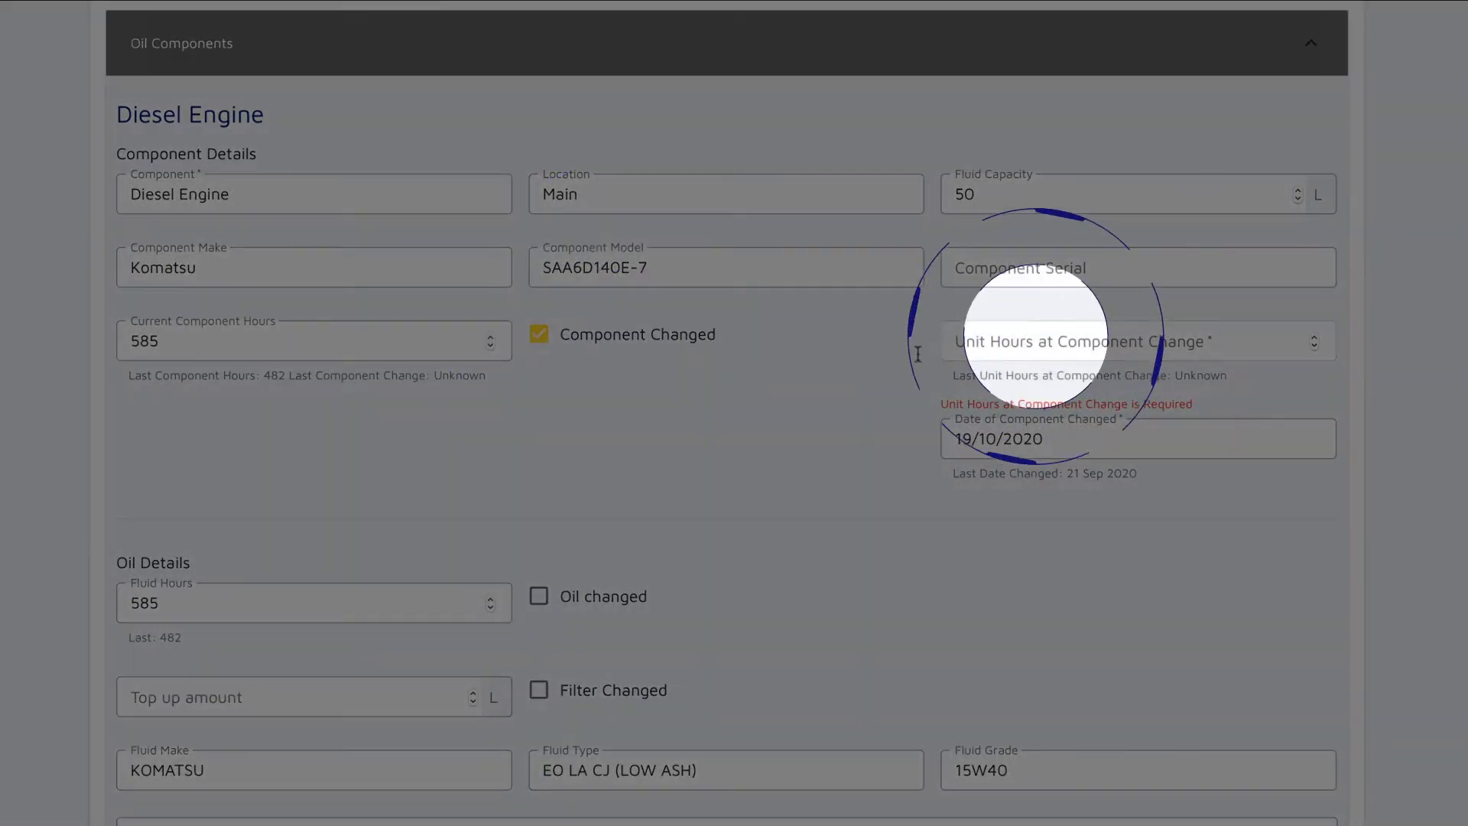
{"action": "left_click", "coordinate": [1001, 346]}
{"action": "type", "text": "509"}
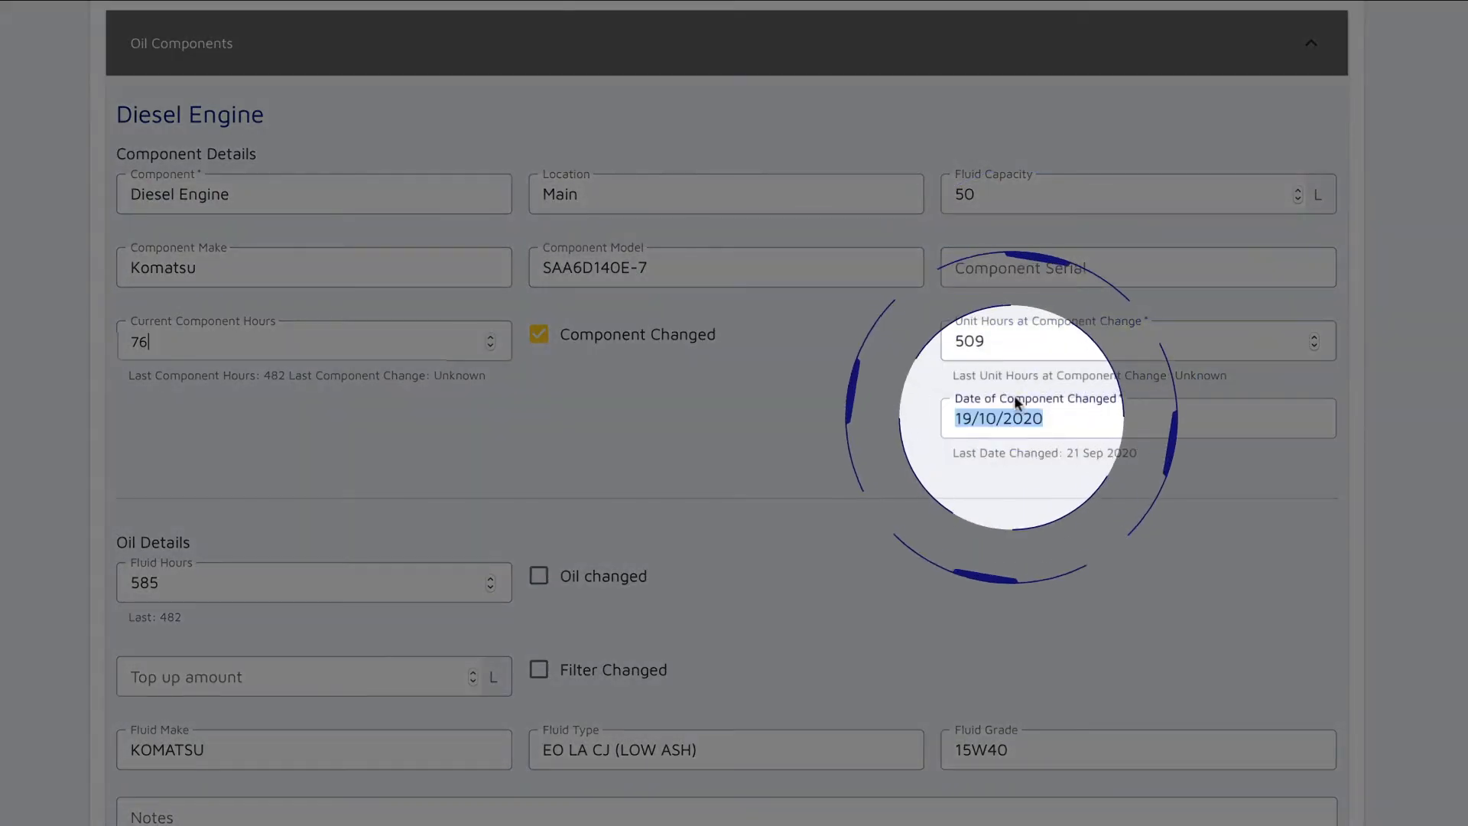
{"action": "left_click", "coordinate": [1014, 418]}
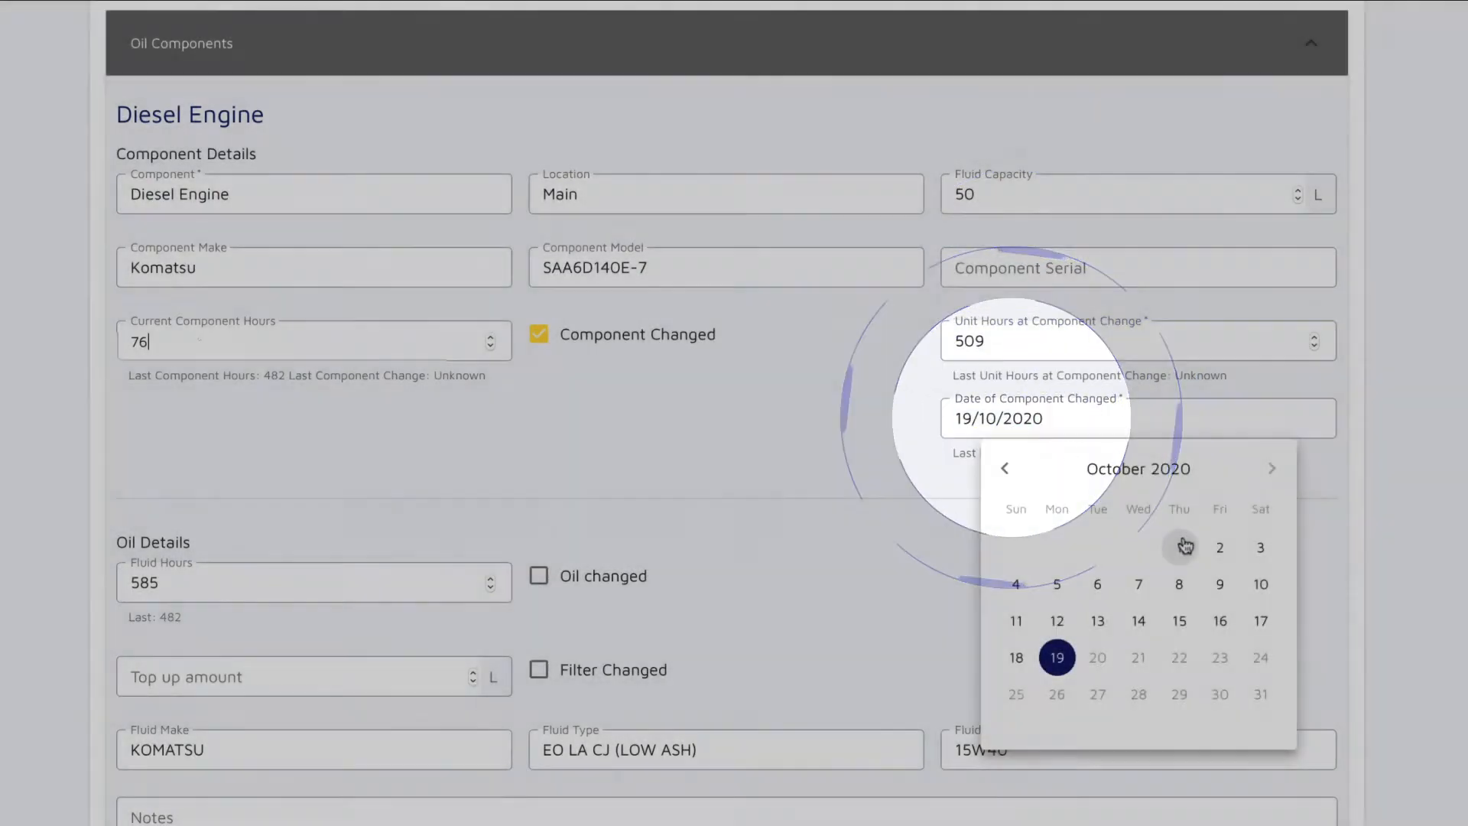
{"action": "left_click", "coordinate": [1181, 546]}
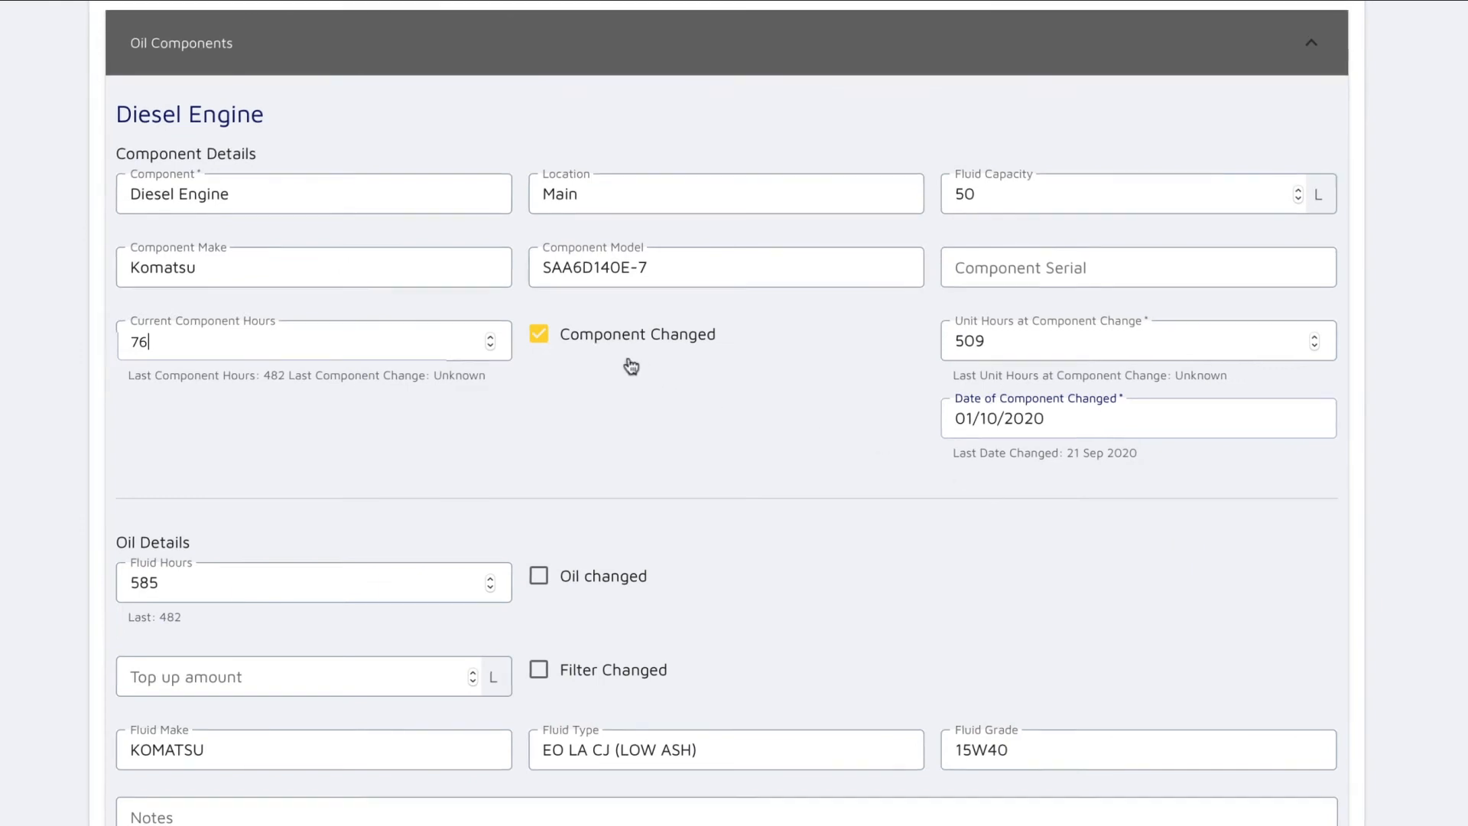
{"action": "left_click", "coordinate": [540, 337]}
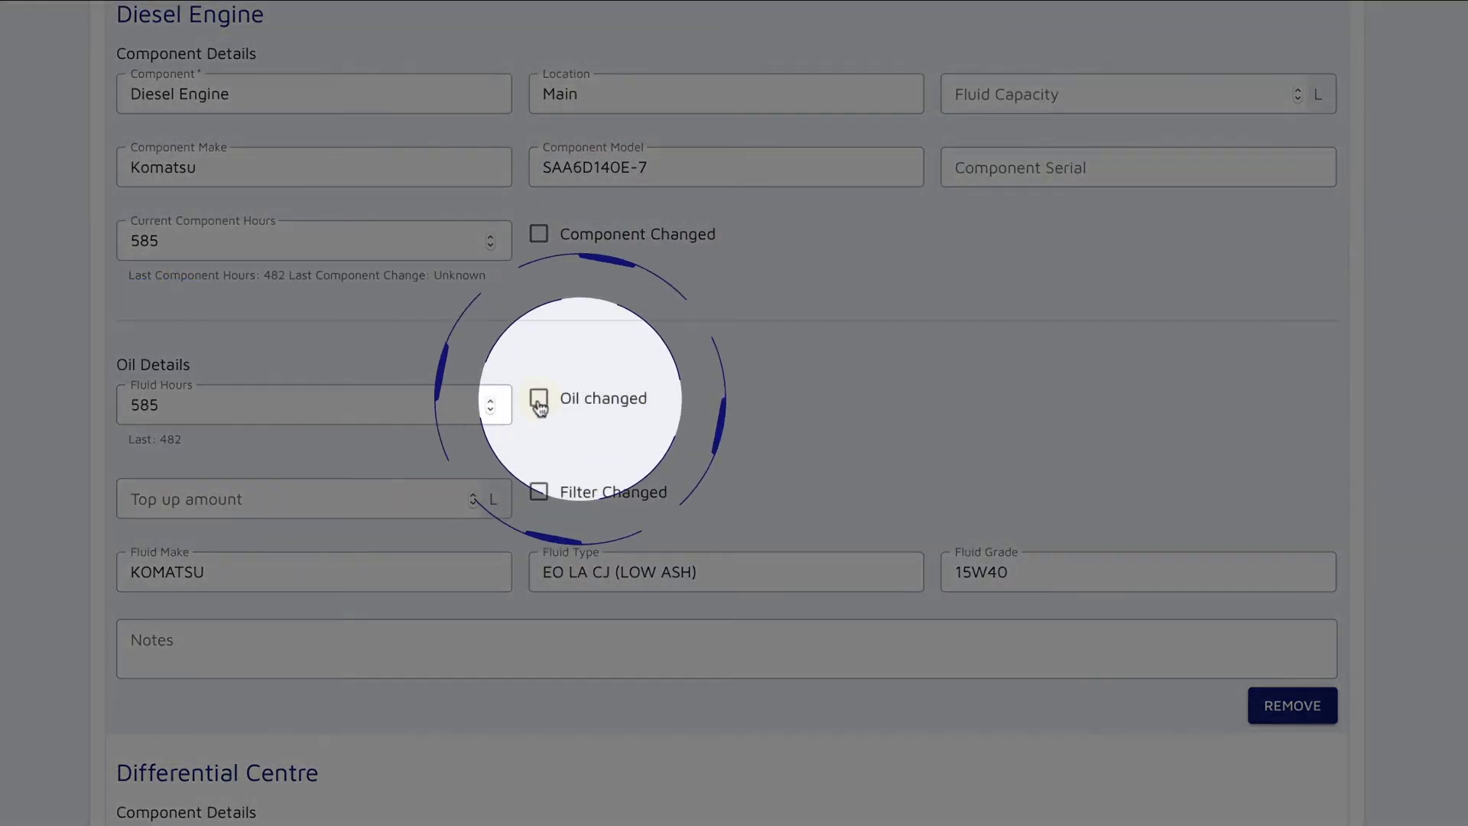
Mark the Diesel Engine oil as changed with the last oil change at 535, and enter a top-up amount of 12 L.
{"action": "left_click", "coordinate": [539, 404]}
{"action": "left_click", "coordinate": [994, 401]}
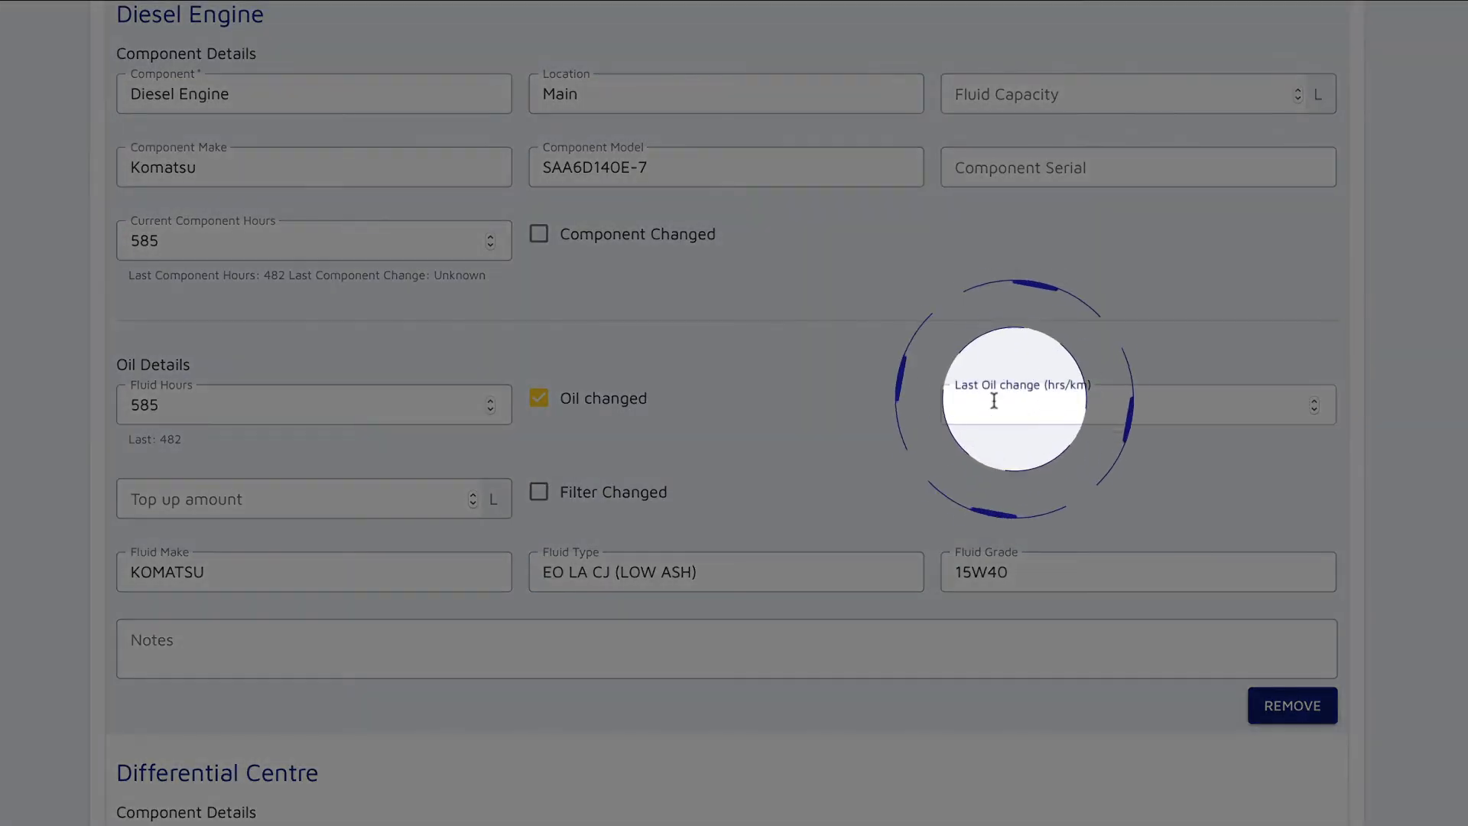
{"action": "type", "text": "535"}
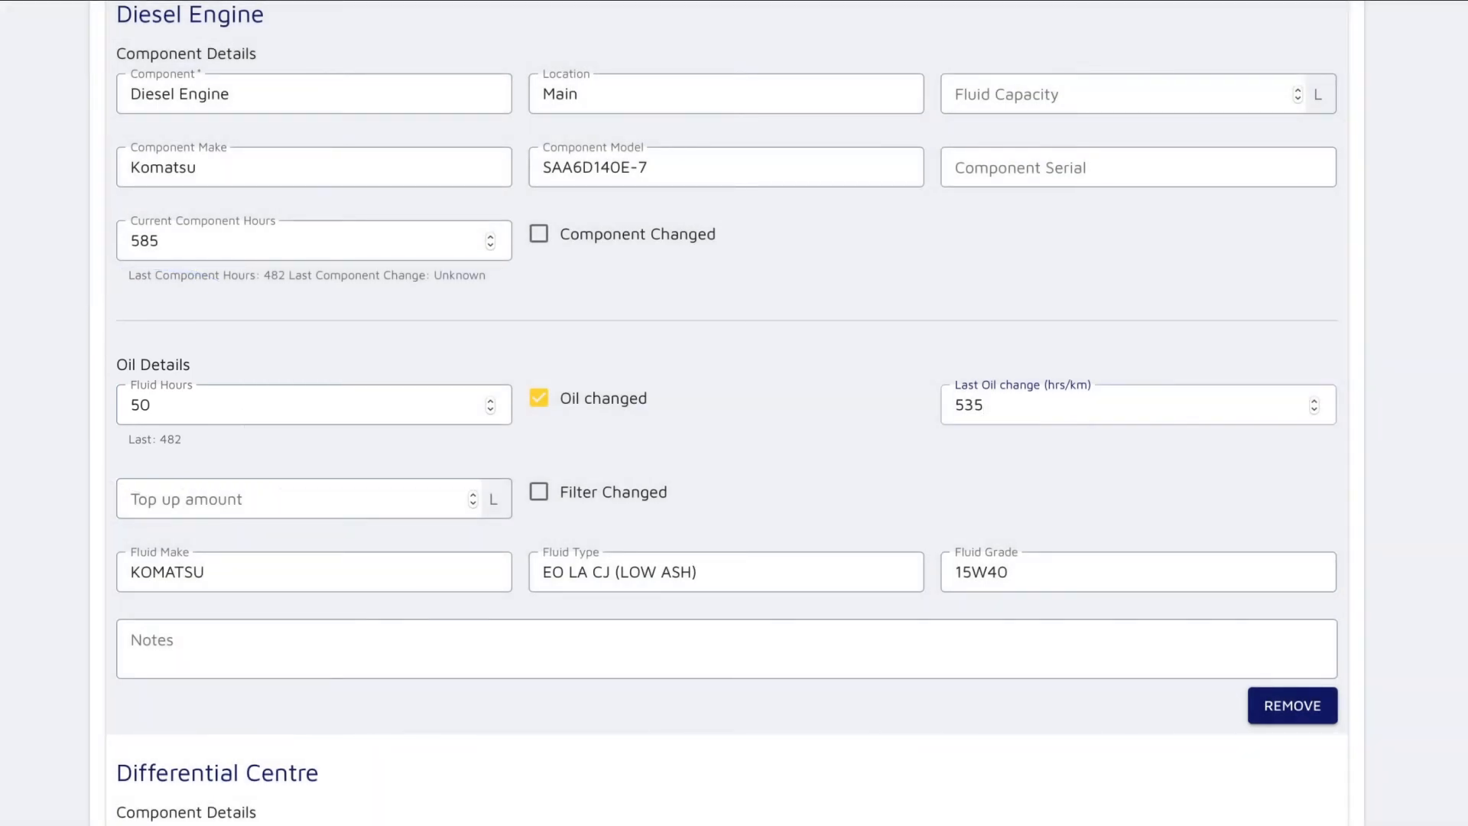
{"action": "left_click", "coordinate": [132, 498]}
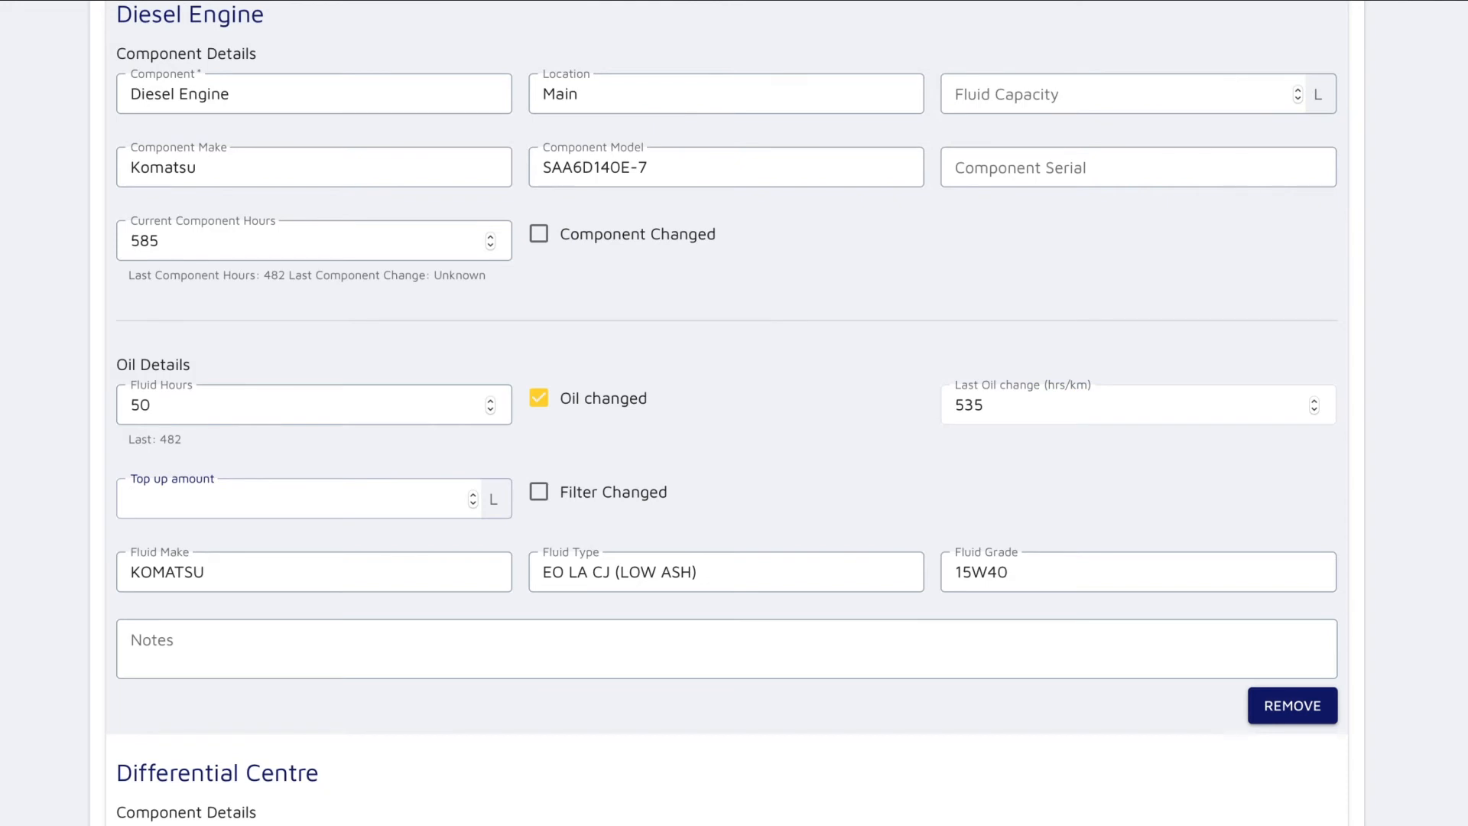
{"action": "type", "text": "12"}
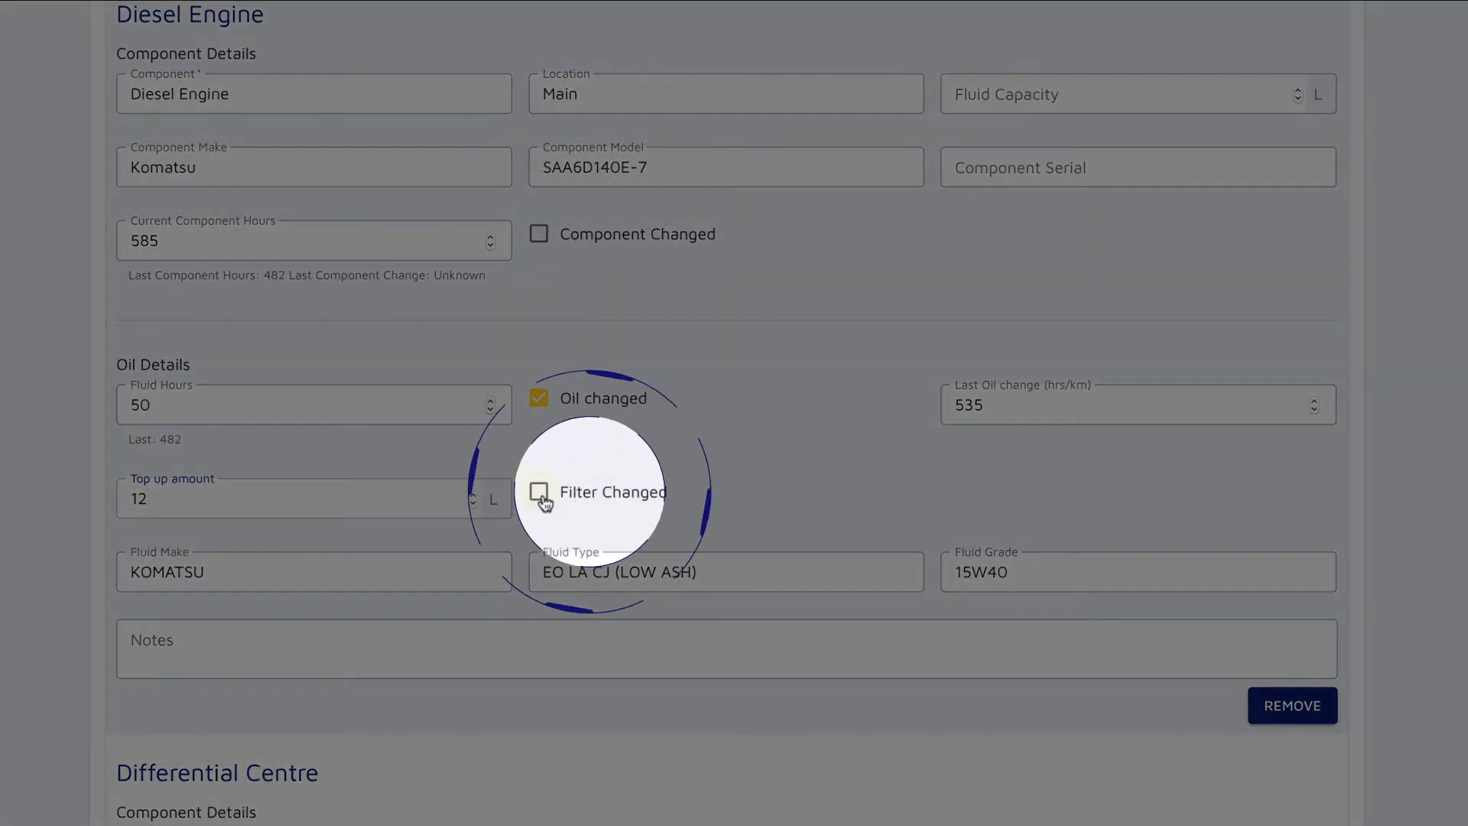
Mark the Diesel Engine filter as changed and add the note "Filter change at 535".
{"action": "left_click", "coordinate": [539, 493]}
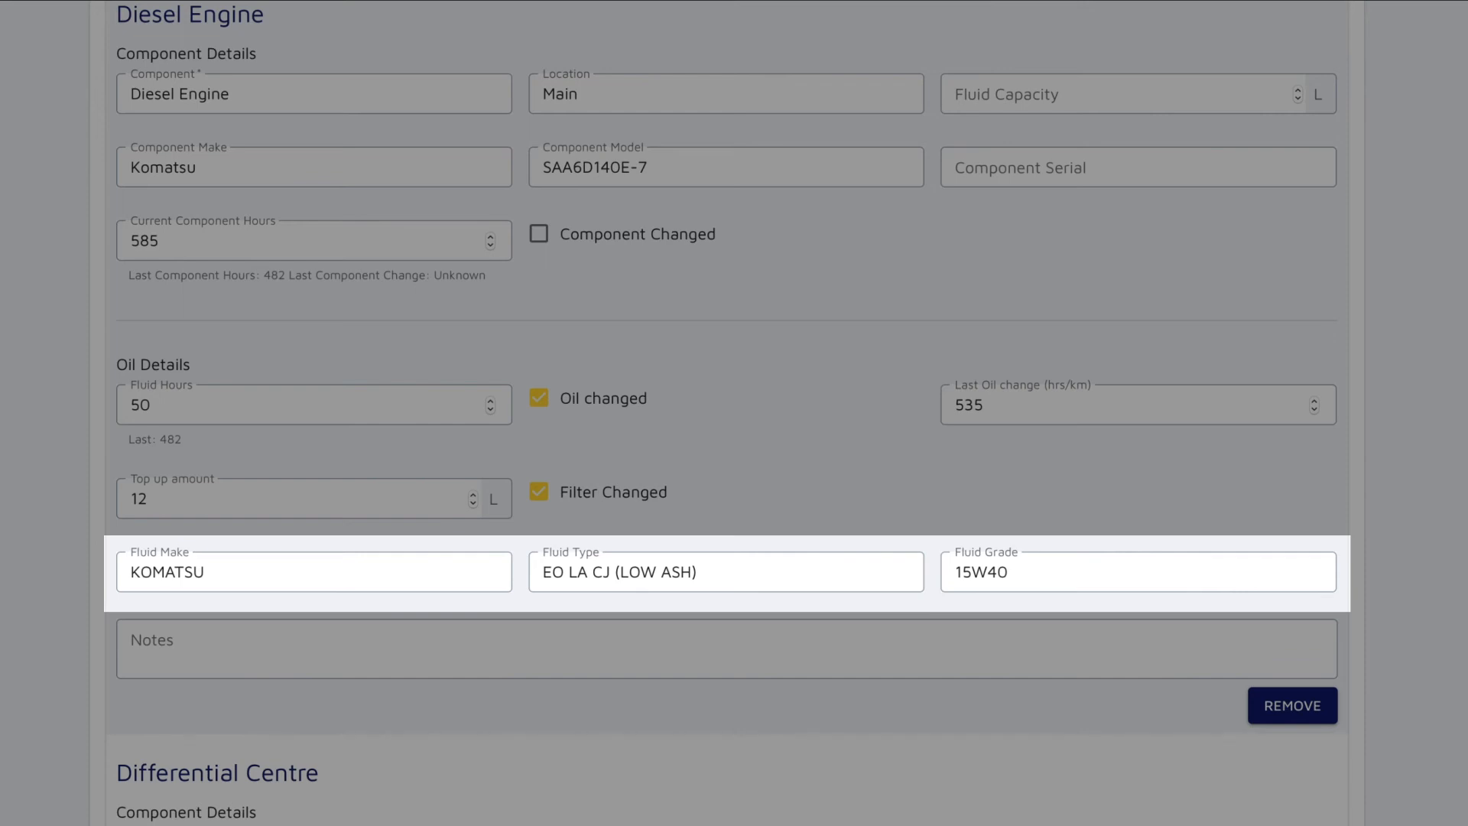
{"action": "left_click", "coordinate": [203, 639]}
{"action": "type", "text": "Filter change at 535"}
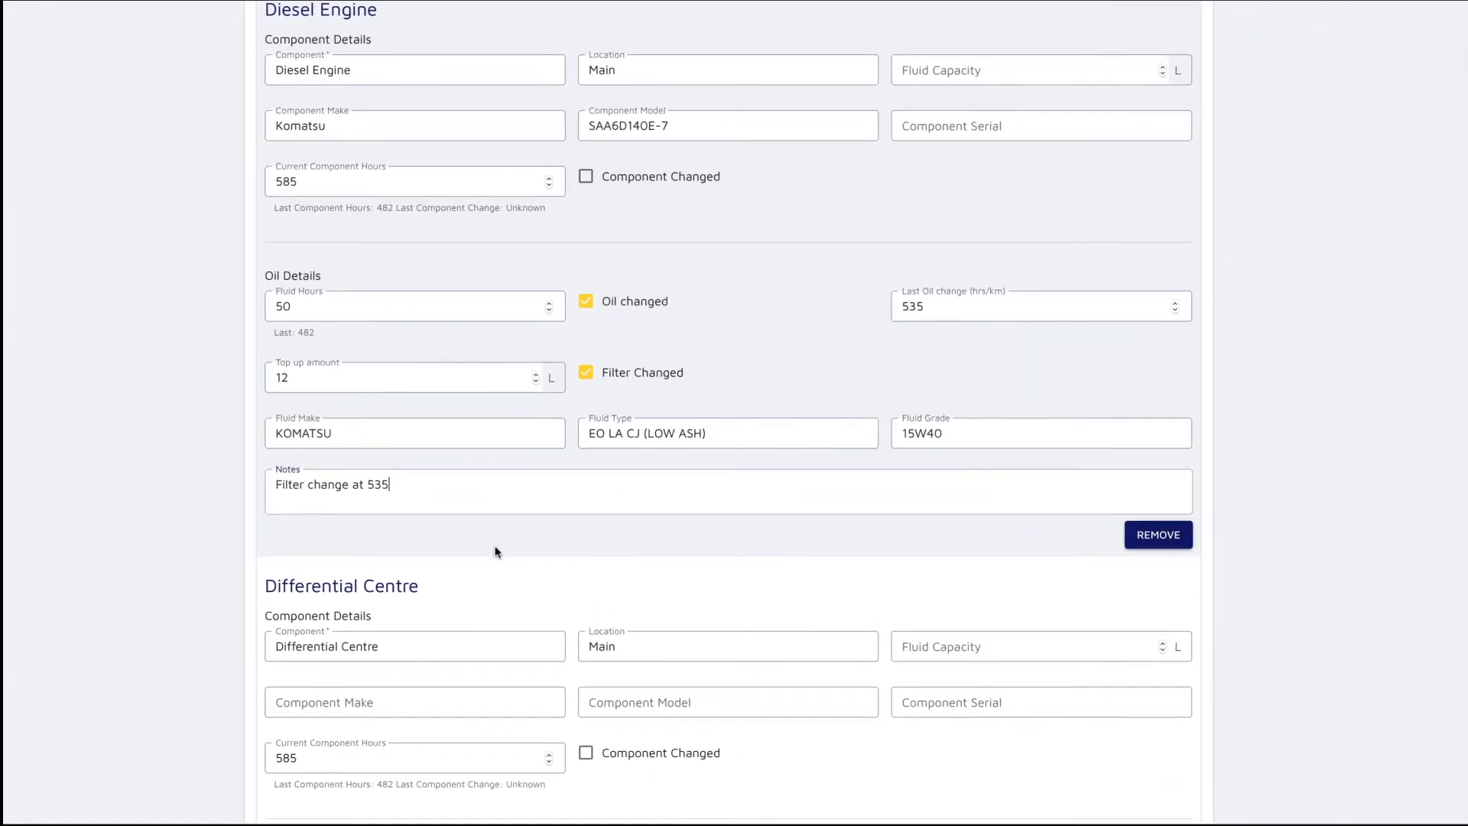
Remove the Differential Centre component from the oil components.
{"action": "scroll", "coordinate": [495, 552], "scroll_direction": "down", "scroll_amount": 7}
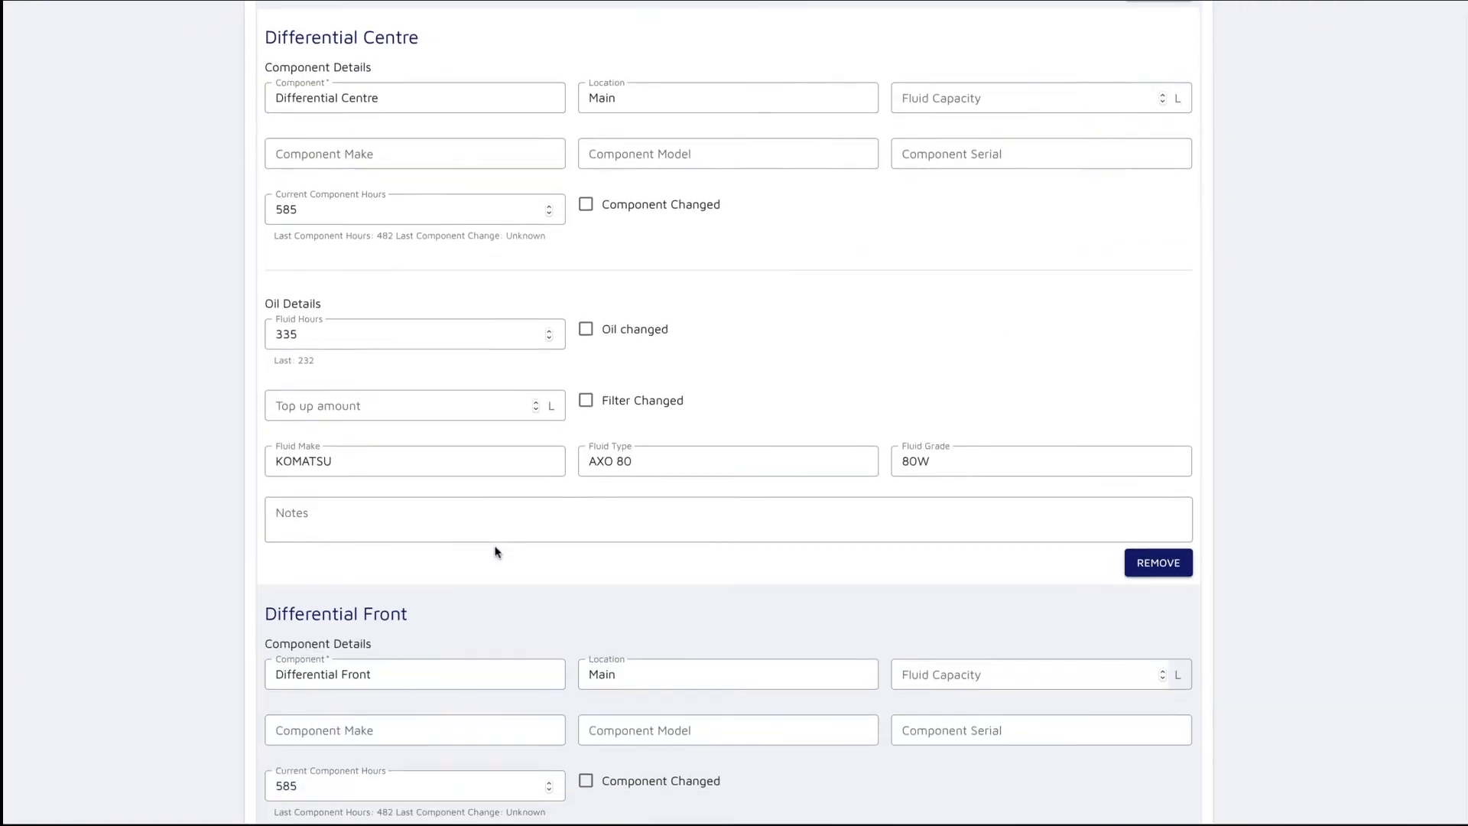
{"action": "scroll", "coordinate": [496, 552], "scroll_direction": "down", "scroll_amount": 1}
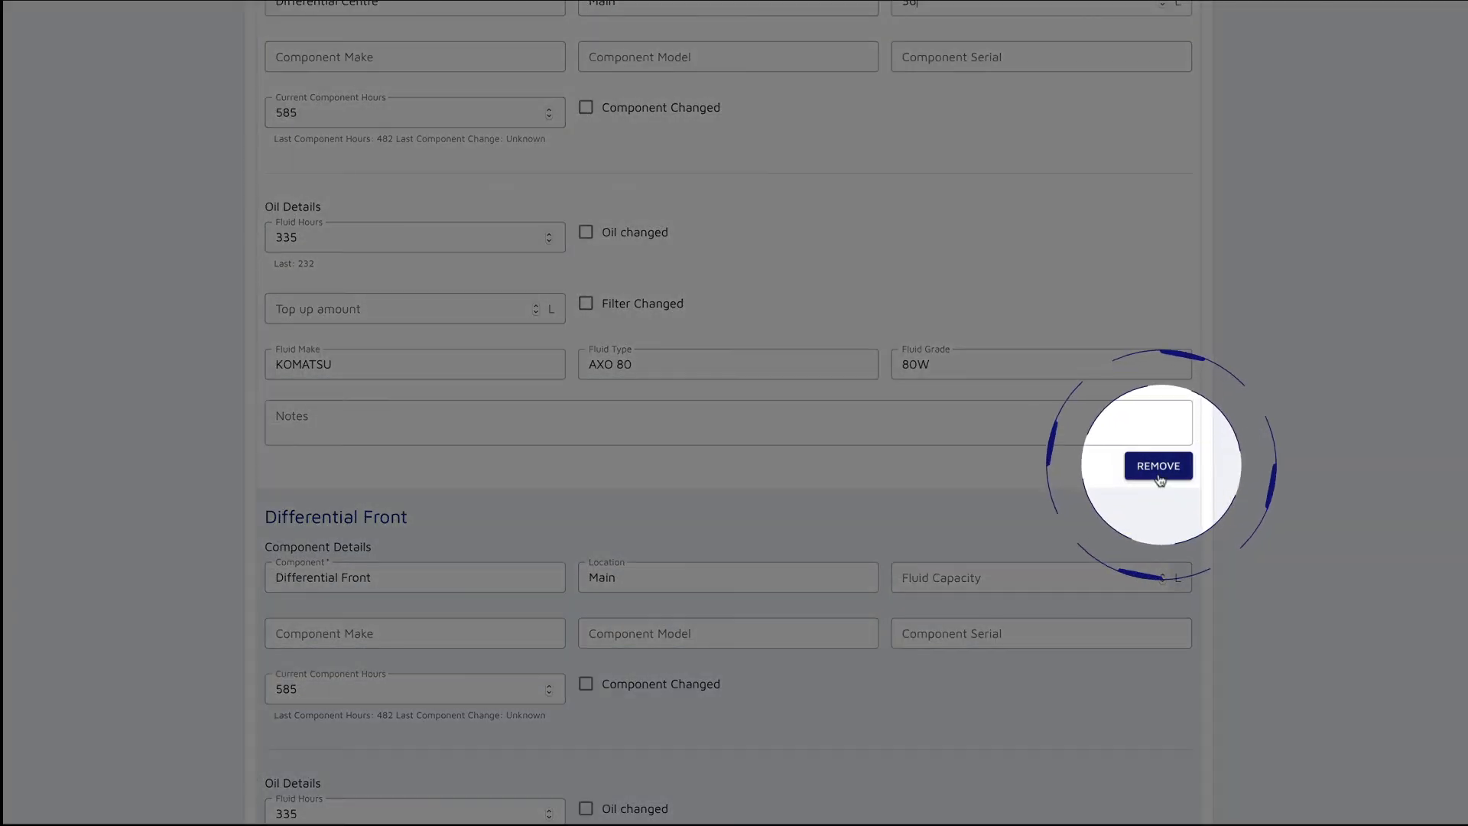
{"action": "left_click", "coordinate": [1159, 474]}
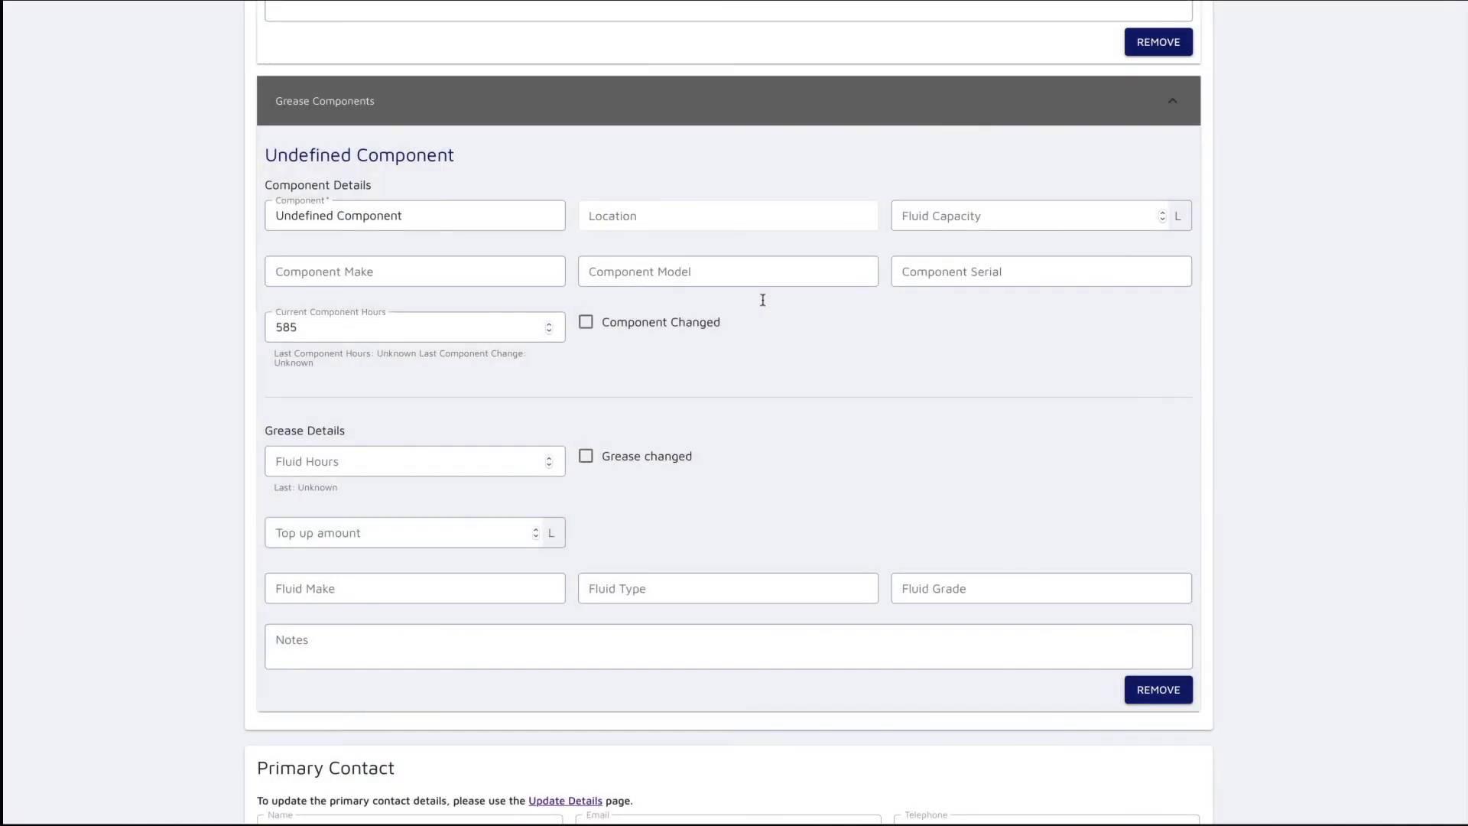
Name the undefined grease component "Taper roller bearings" and set its location to Main.
{"action": "scroll", "coordinate": [763, 302], "scroll_direction": "down", "scroll_amount": 2}
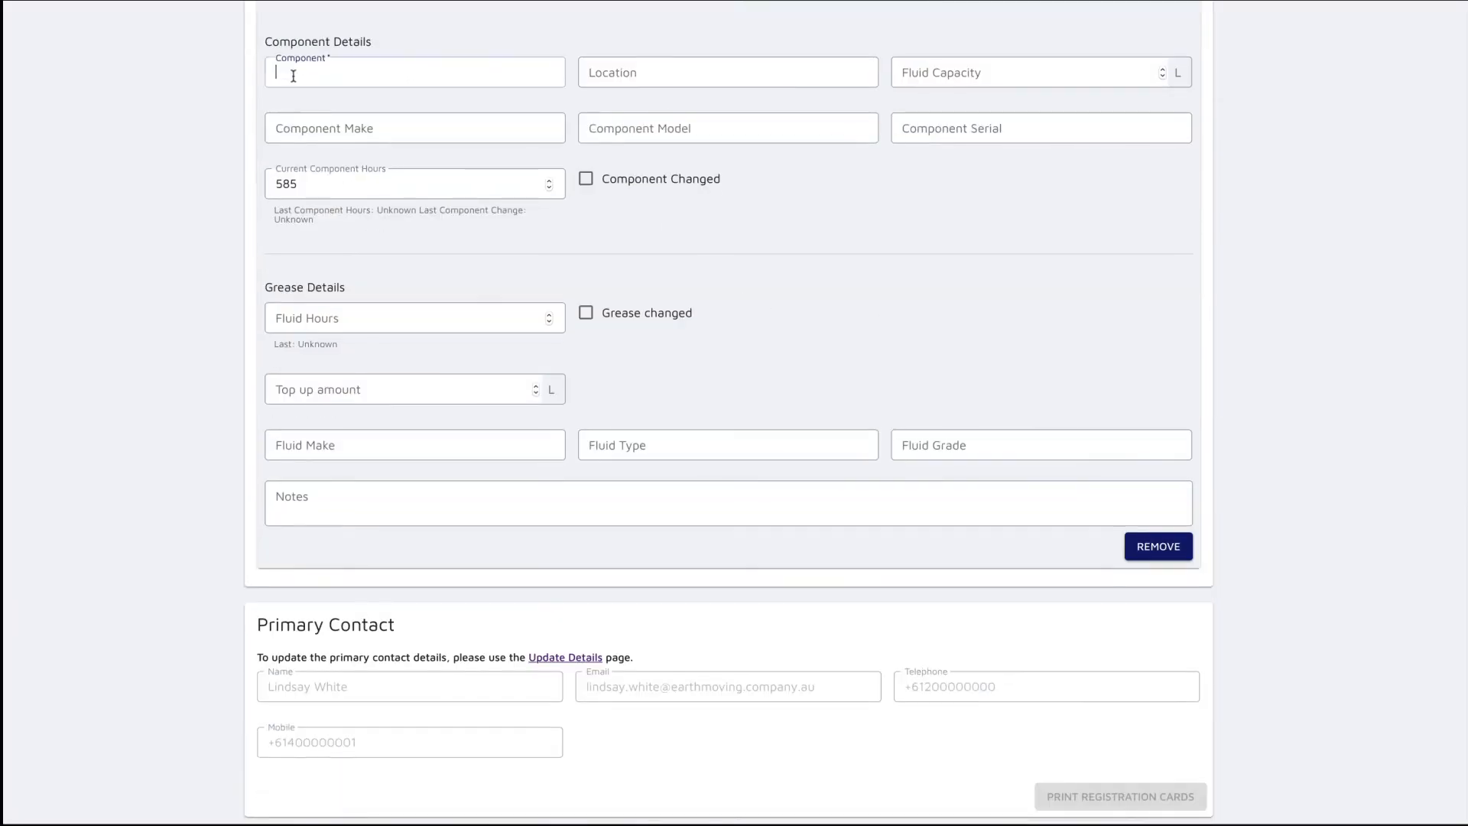
{"action": "type", "text": "Taper r"}
{"action": "type", "text": "oller bearings"}
{"action": "left_click", "coordinate": [613, 91]}
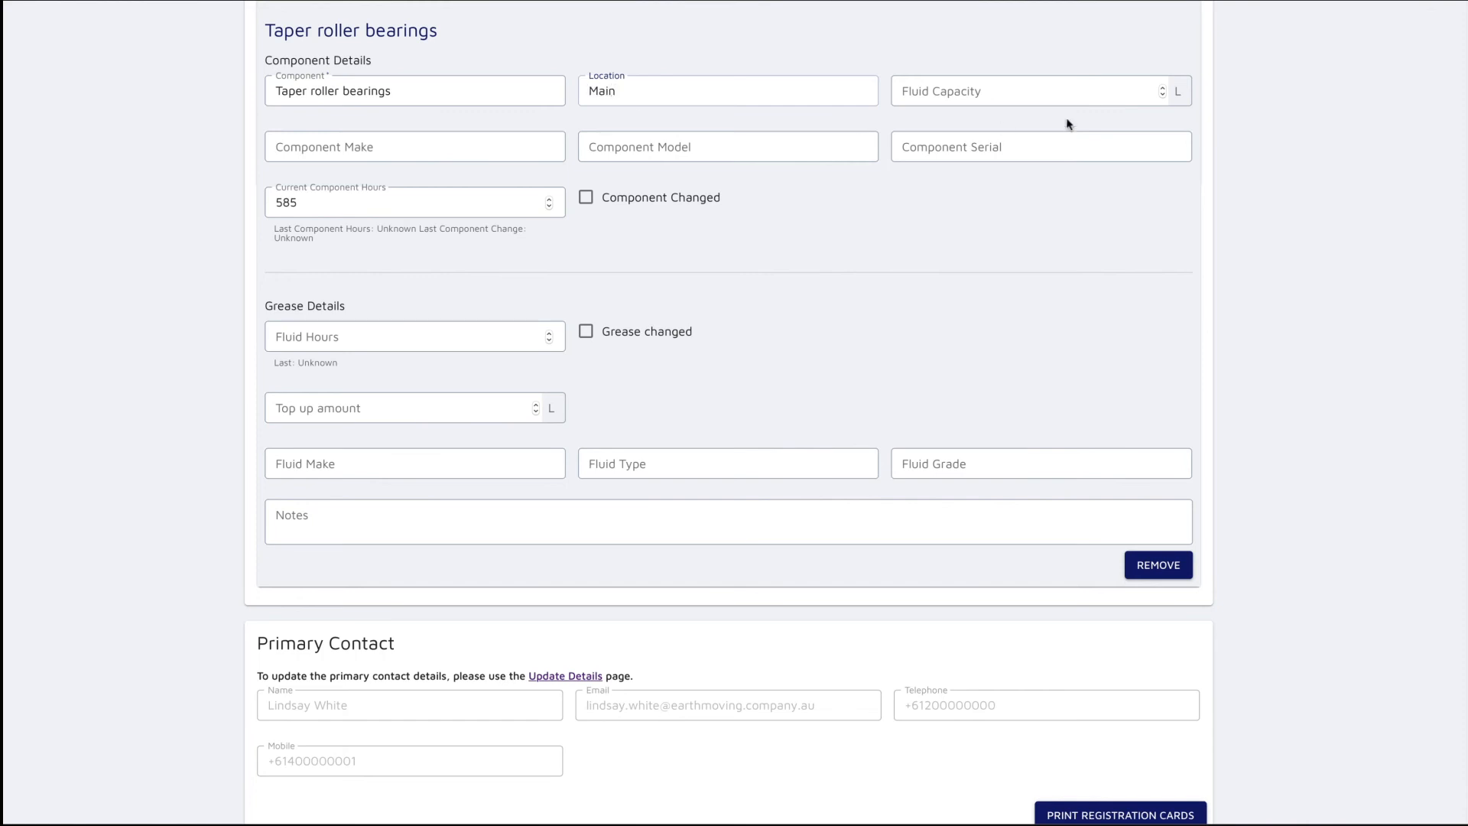
Set the grease fluid hours of the taper roller bearings to 585 and print the registration cards.
{"action": "left_click", "coordinate": [1026, 97]}
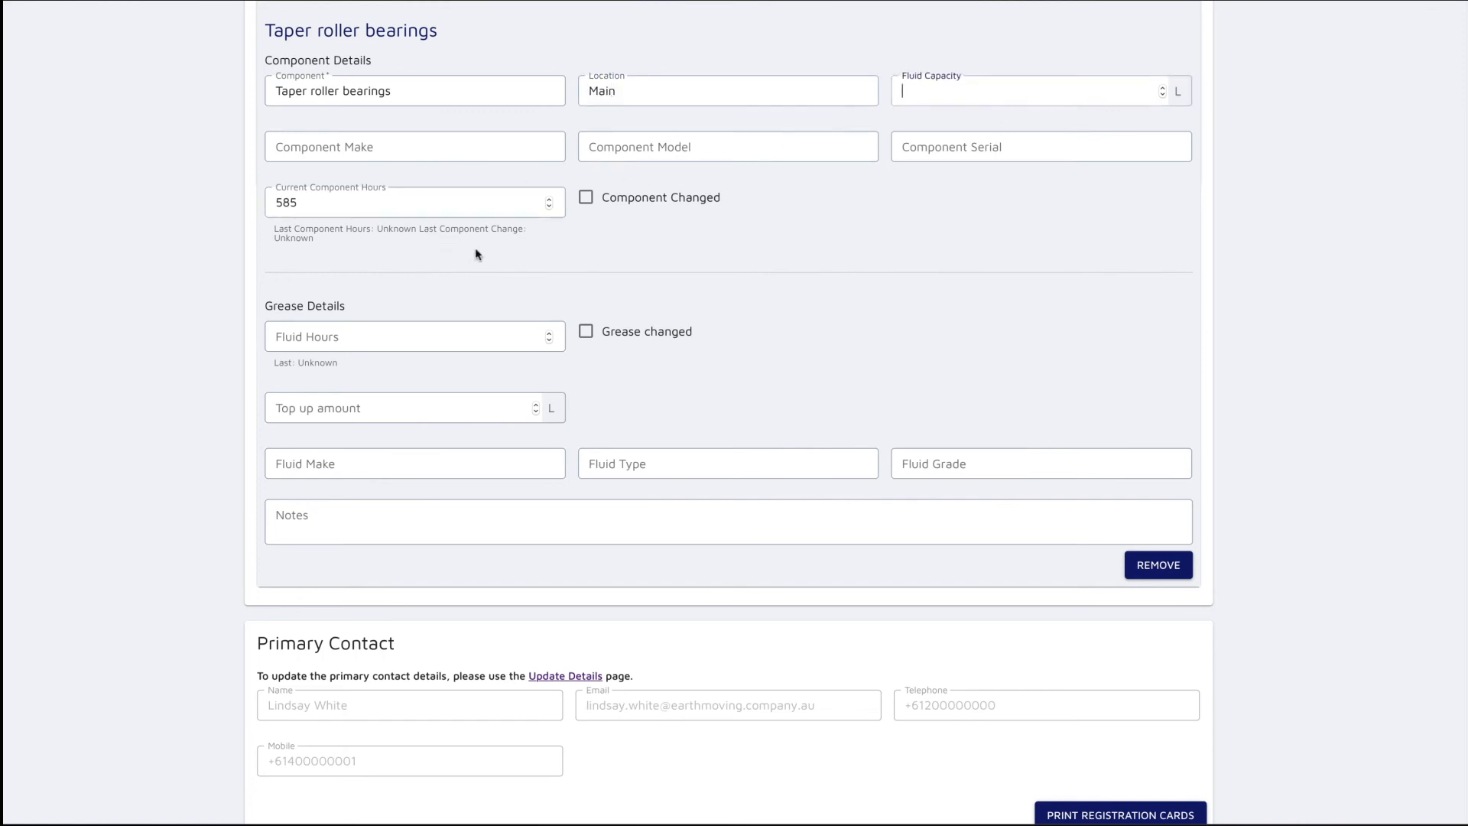
{"action": "left_click", "coordinate": [409, 337]}
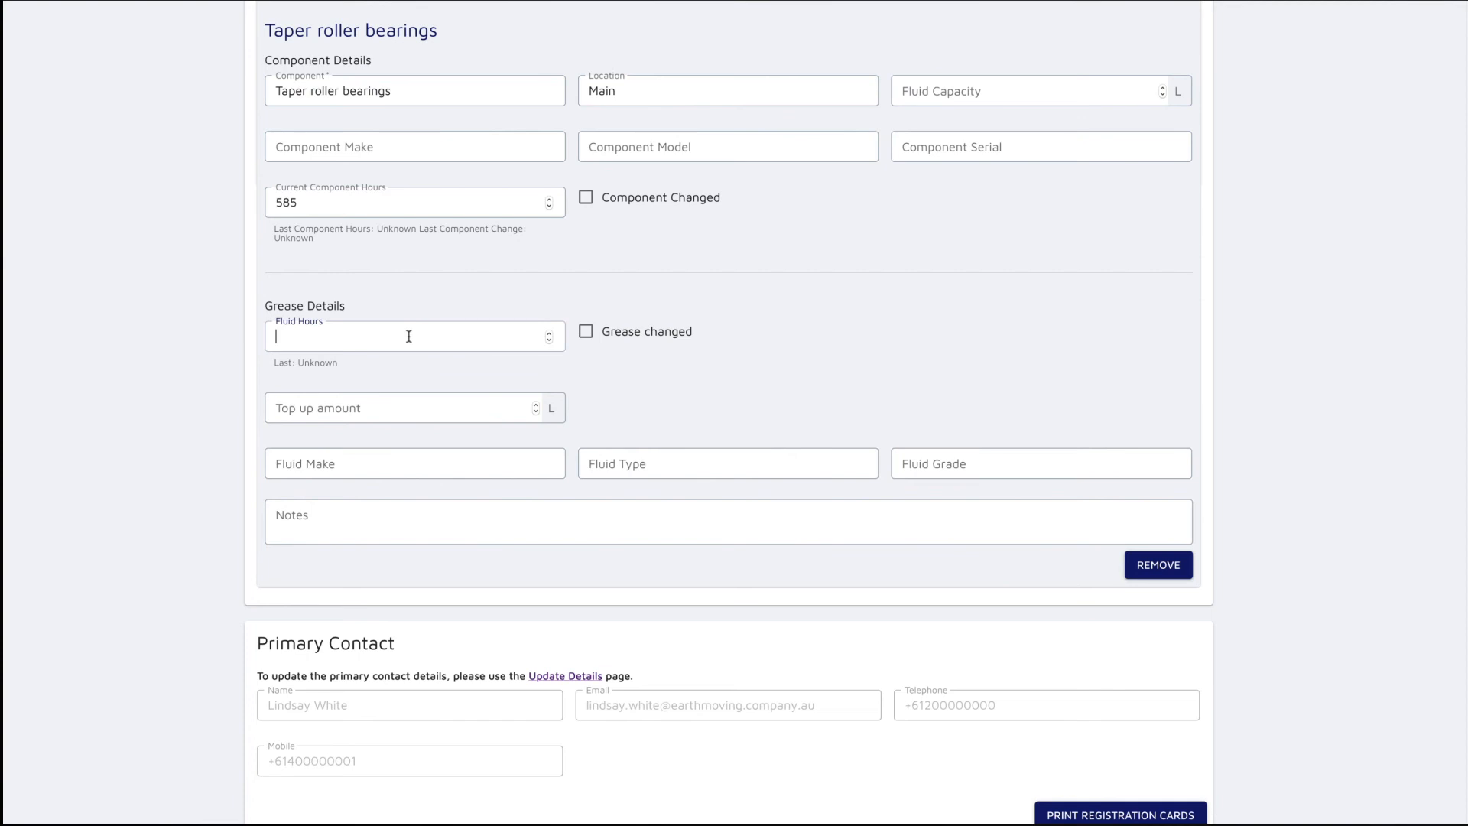
{"action": "type", "text": "585"}
{"action": "scroll", "coordinate": [409, 336], "scroll_direction": "down", "scroll_amount": 1}
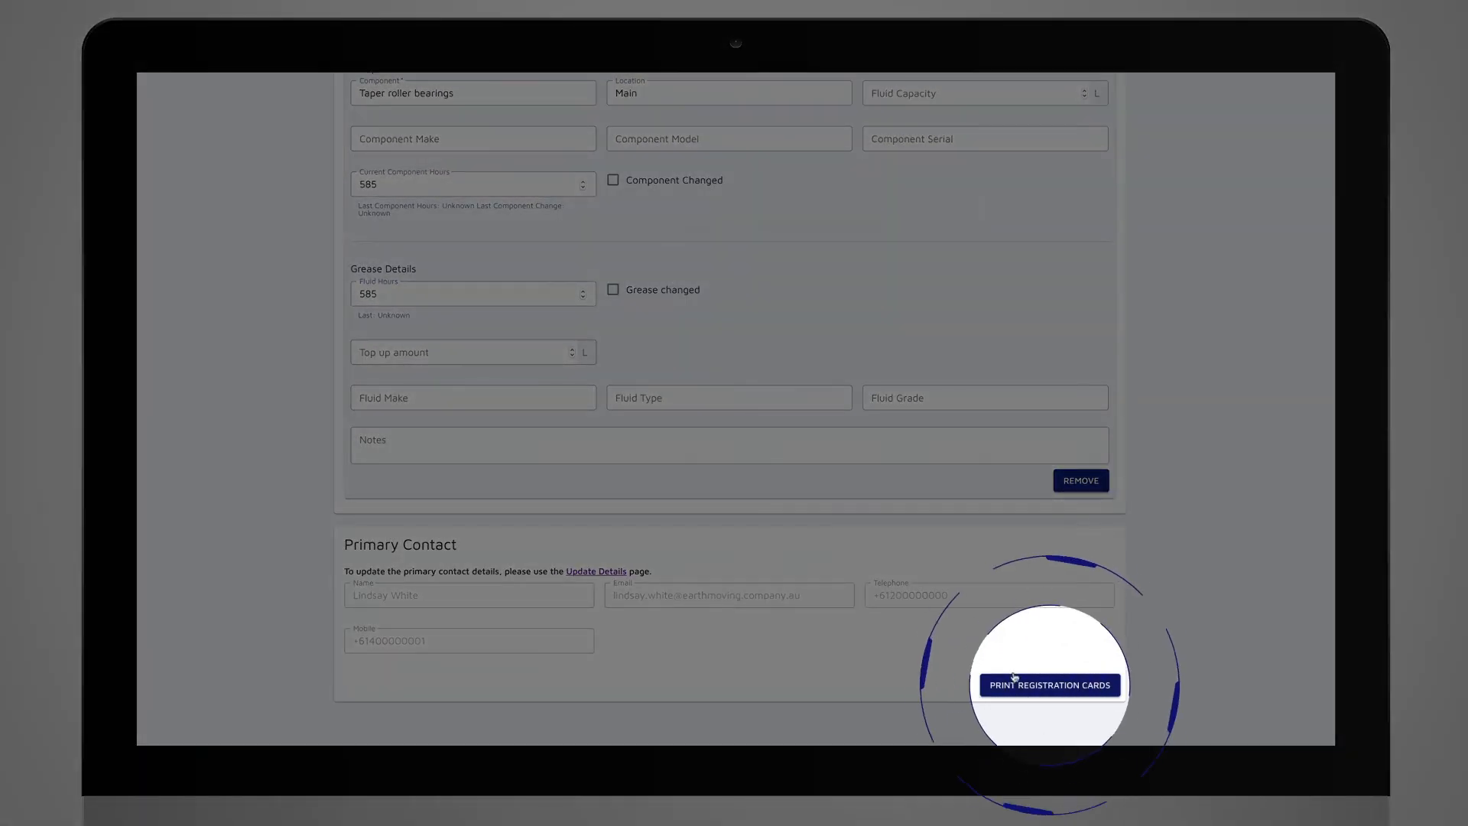
{"action": "left_click", "coordinate": [1072, 753]}
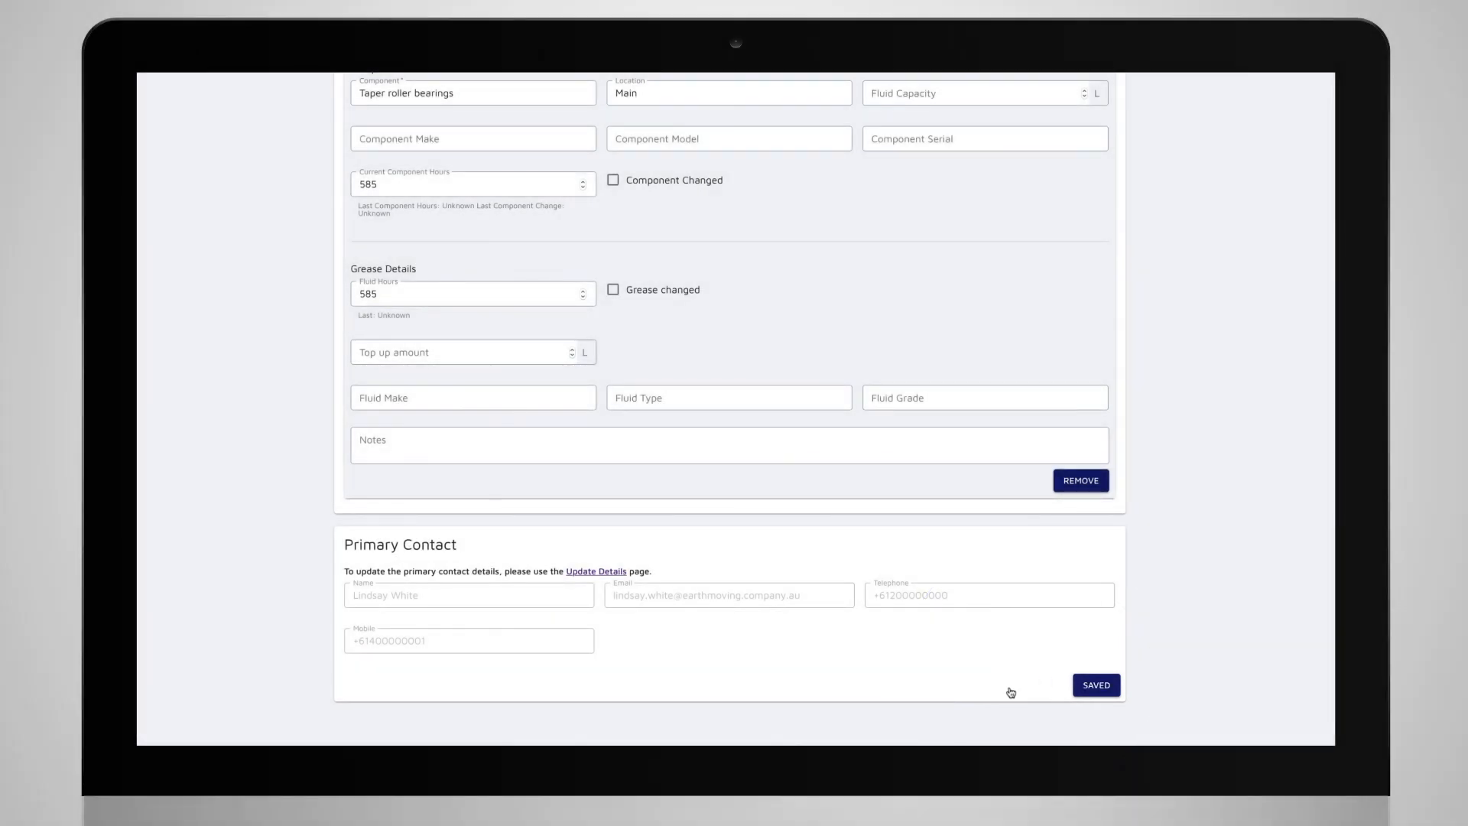